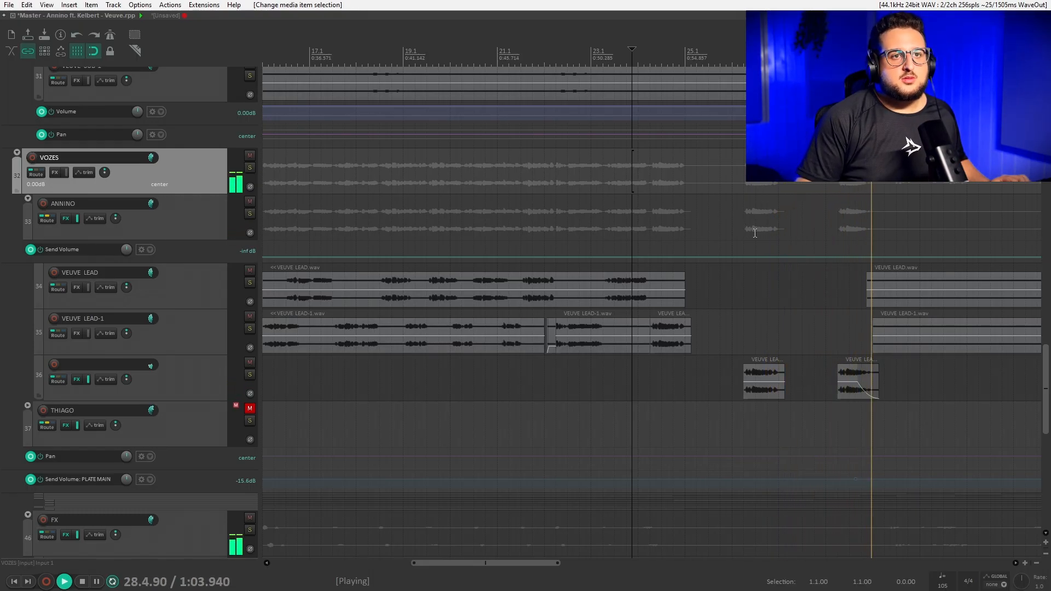
# Pause the song, solo the unnamed track 36 and play its two short VEUVE LEAD-1 clips.
pyautogui.hotkey('ctrl', 'space')
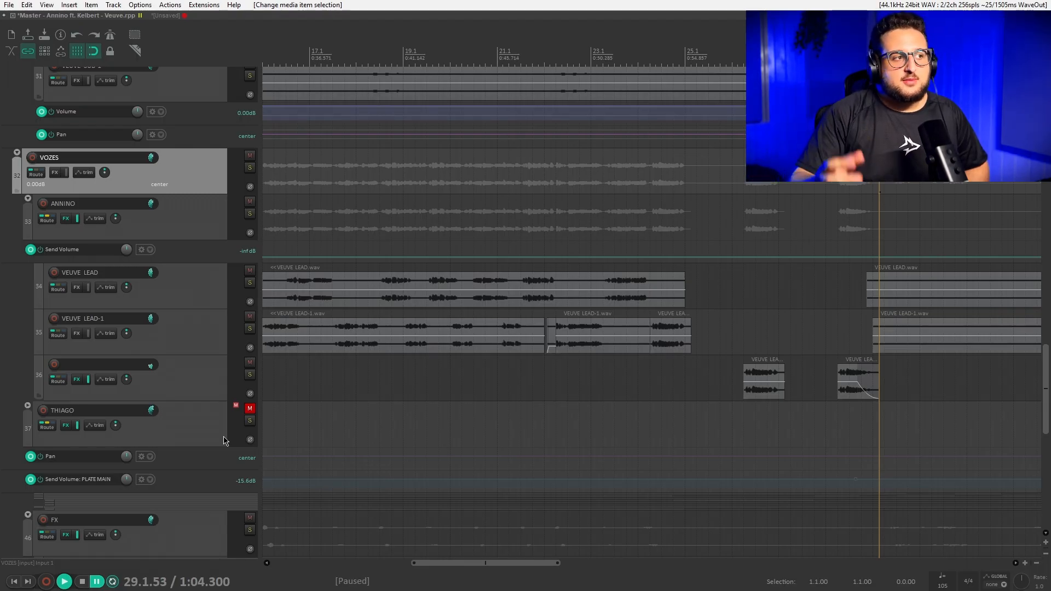
pyautogui.scroll(2, 652, 329)
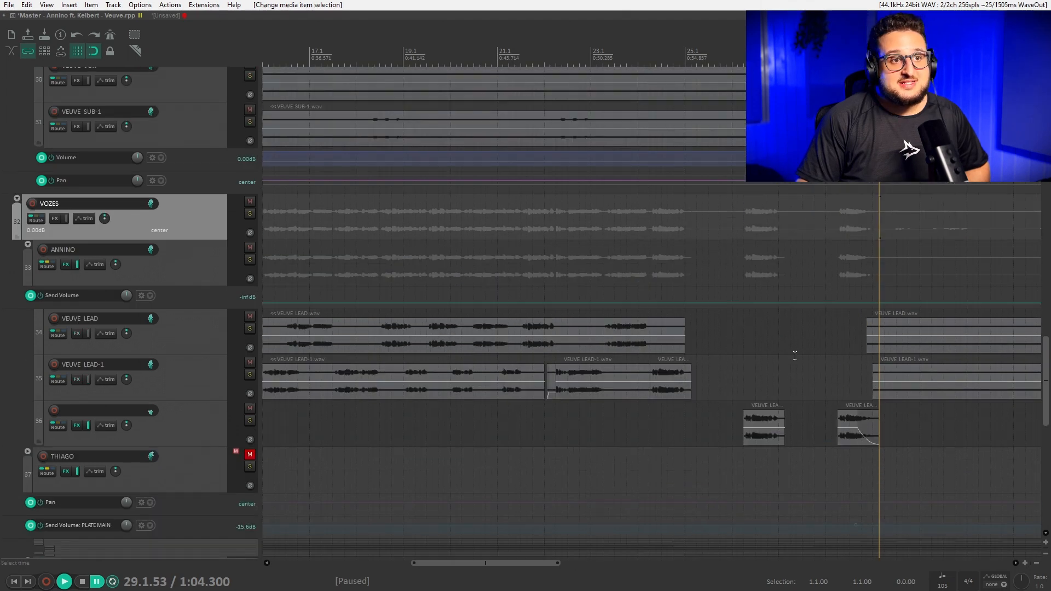
pyautogui.moveTo(744, 427); pyautogui.dragTo(915, 428)
pyautogui.click(249, 420)
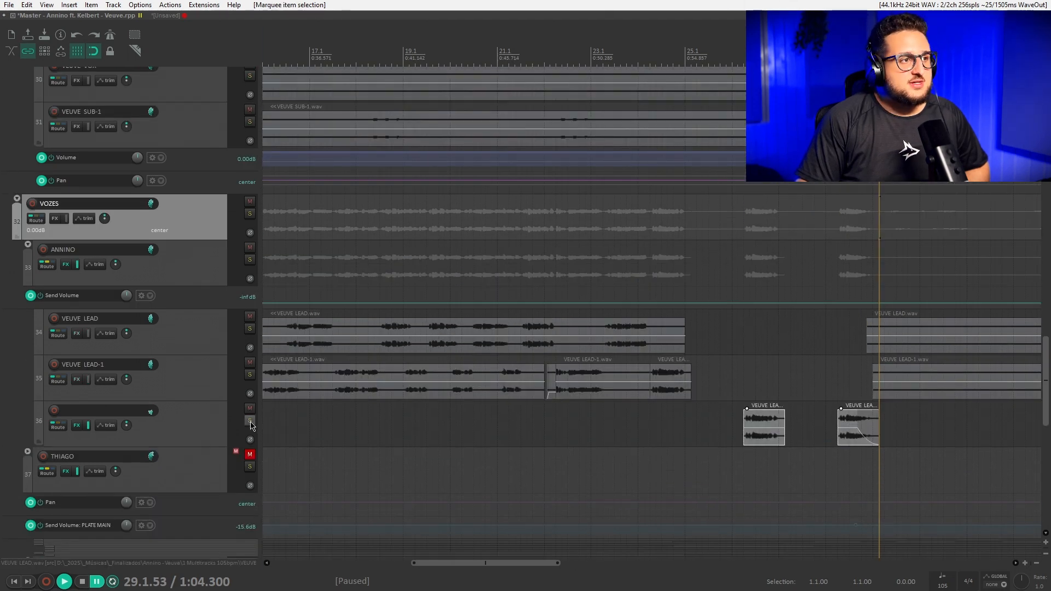
pyautogui.click(747, 388)
pyautogui.press('space')
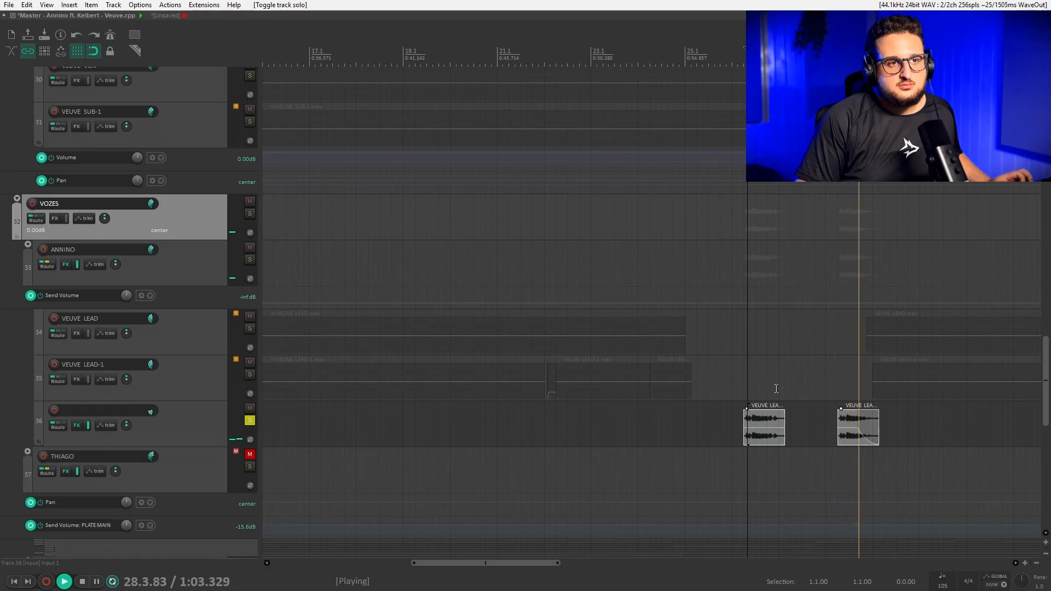
pyautogui.press('space')
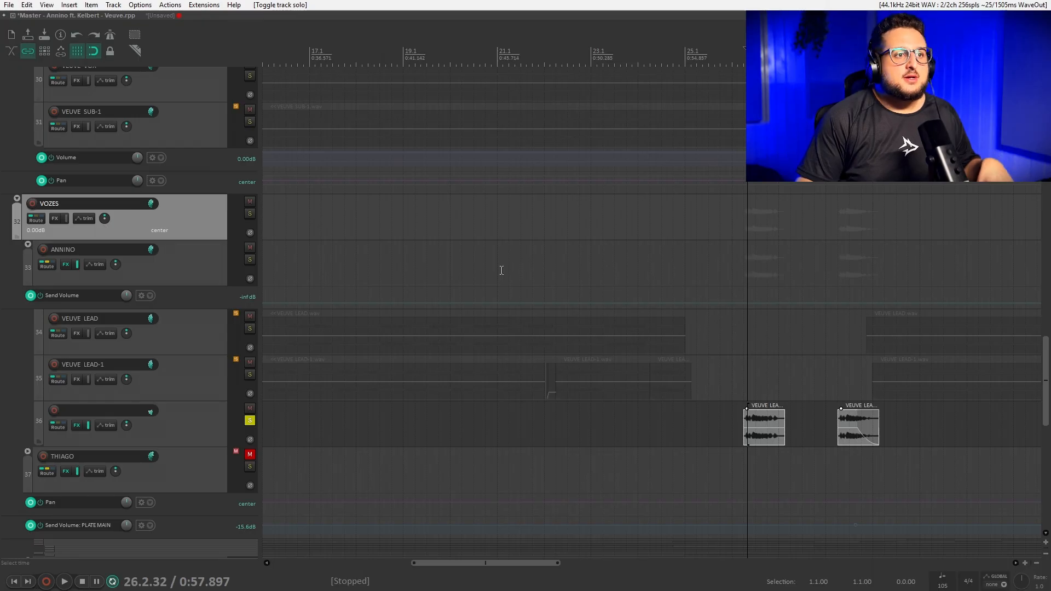
# Select the last short clip on the VEUVE LEAD-1 track, just before the two clips on track 36.
pyautogui.scroll(-2, 486, 263)
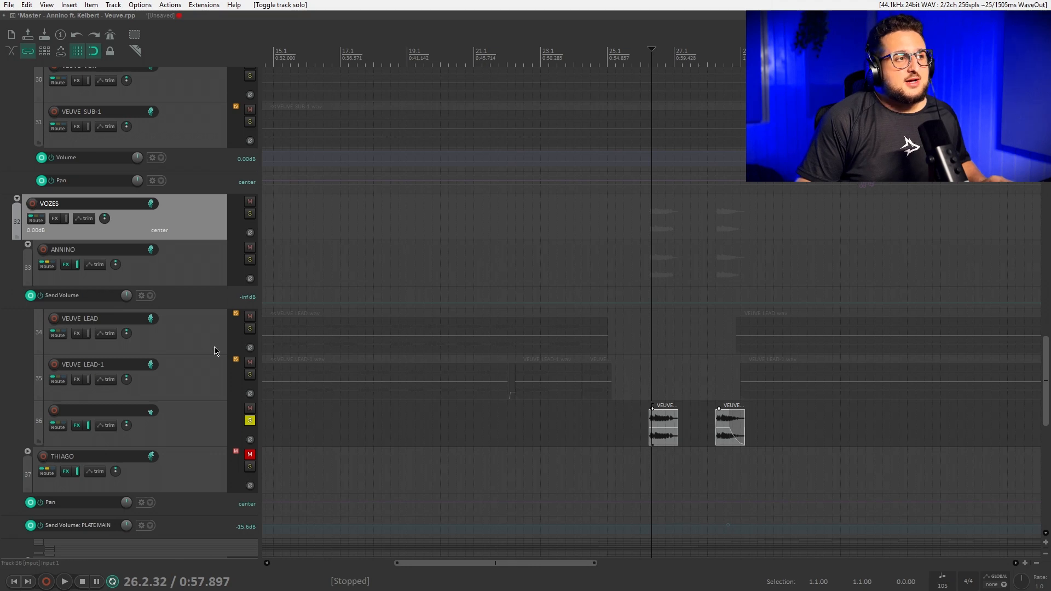
pyautogui.click(589, 378)
pyautogui.scroll(3, 647, 370)
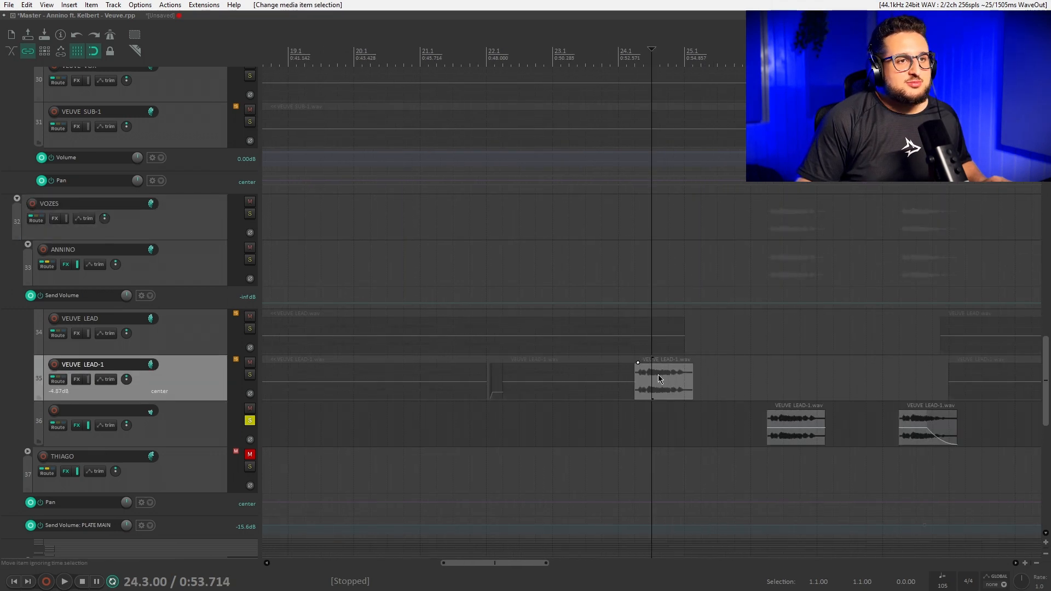
# Inspect the Little AlterBoy settings in track 36's effects chain and close the plug-in and chain windows.
pyautogui.click(77, 426)
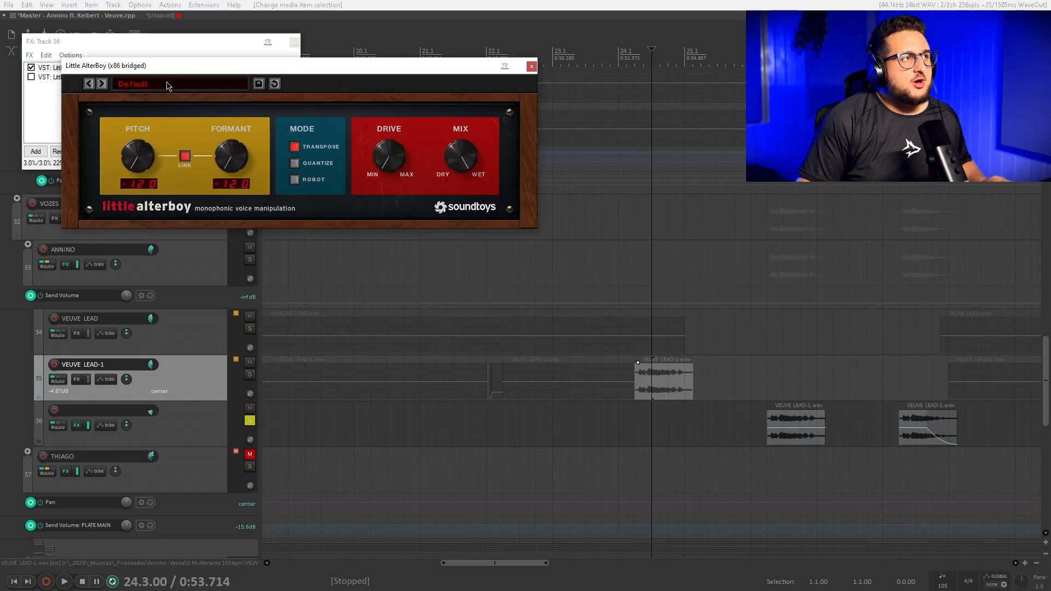
pyautogui.moveTo(191, 74); pyautogui.dragTo(306, 79)
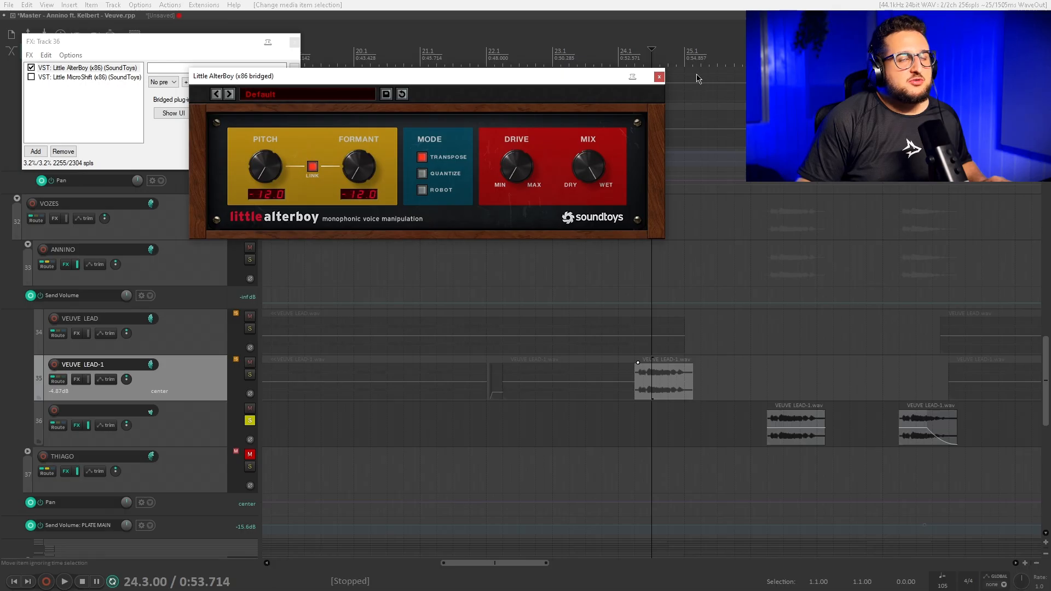
pyautogui.click(659, 77)
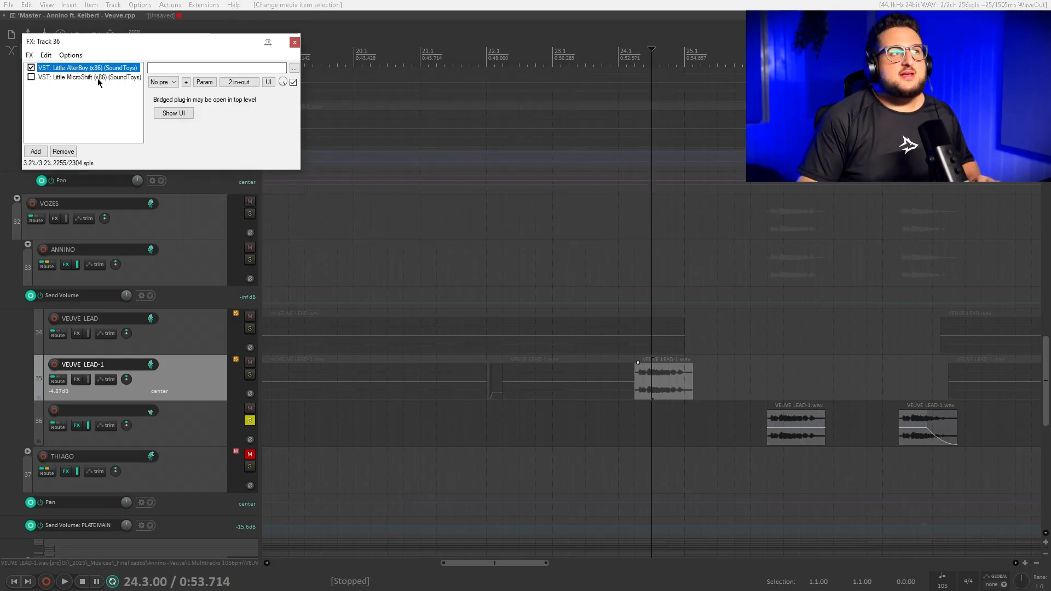
pyautogui.click(294, 42)
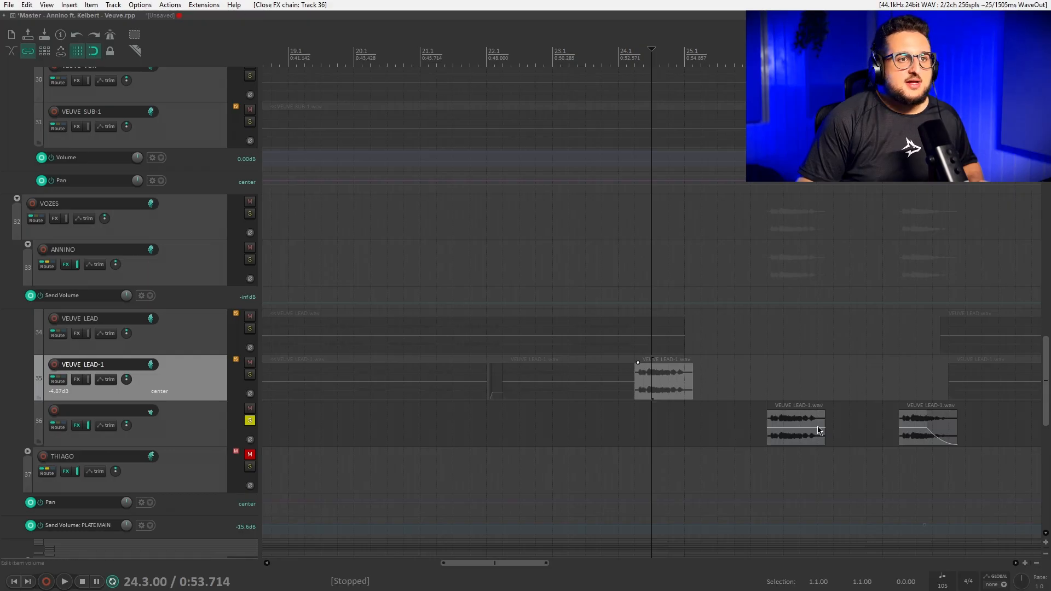
# Turn off solo on the unnamed track 36.
pyautogui.scroll(-4, 655, 352)
pyautogui.scroll(6, 0, 269)
pyautogui.scroll(-3, 1, 268)
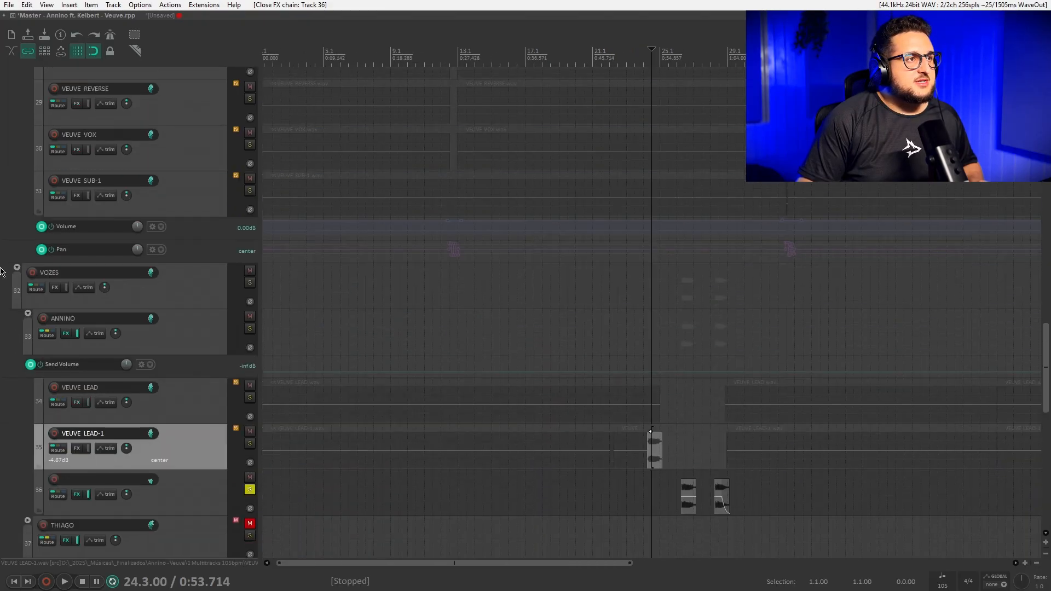
pyautogui.scroll(-3, 1, 268)
pyautogui.click(249, 352)
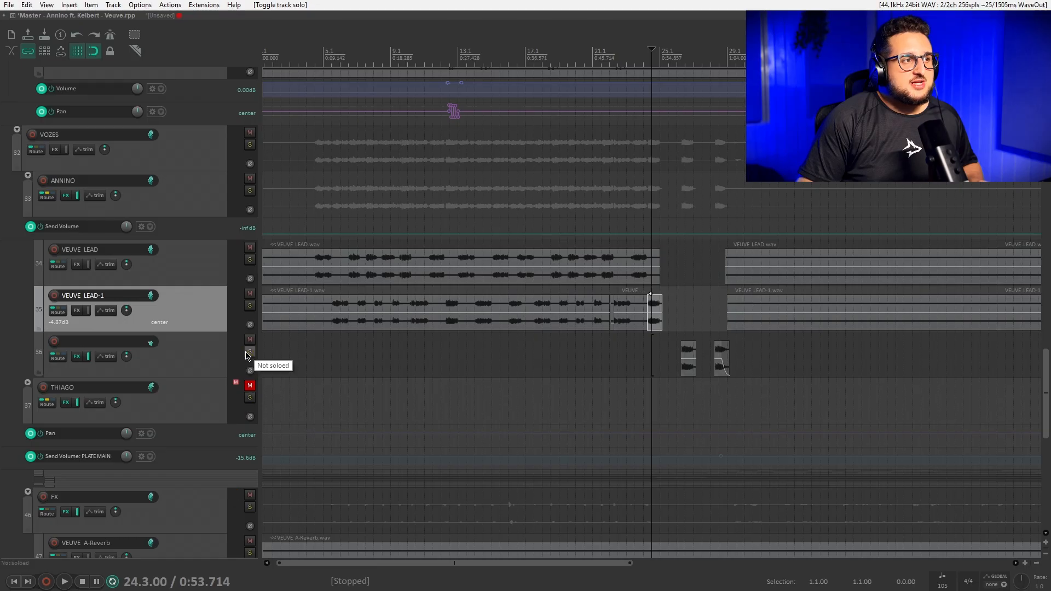
# Set the linked pitch and formant of Little AlterBoy on track 36 to 12.0 and close the plug-in.
pyautogui.click(77, 357)
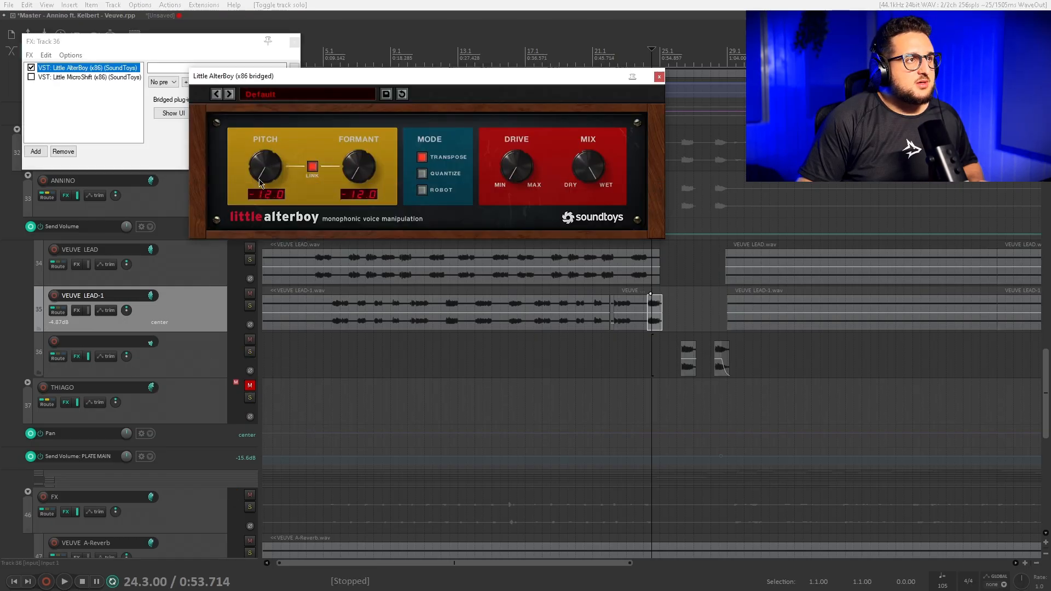
pyautogui.moveTo(260, 182); pyautogui.dragTo(260, 170)
pyautogui.click(659, 76)
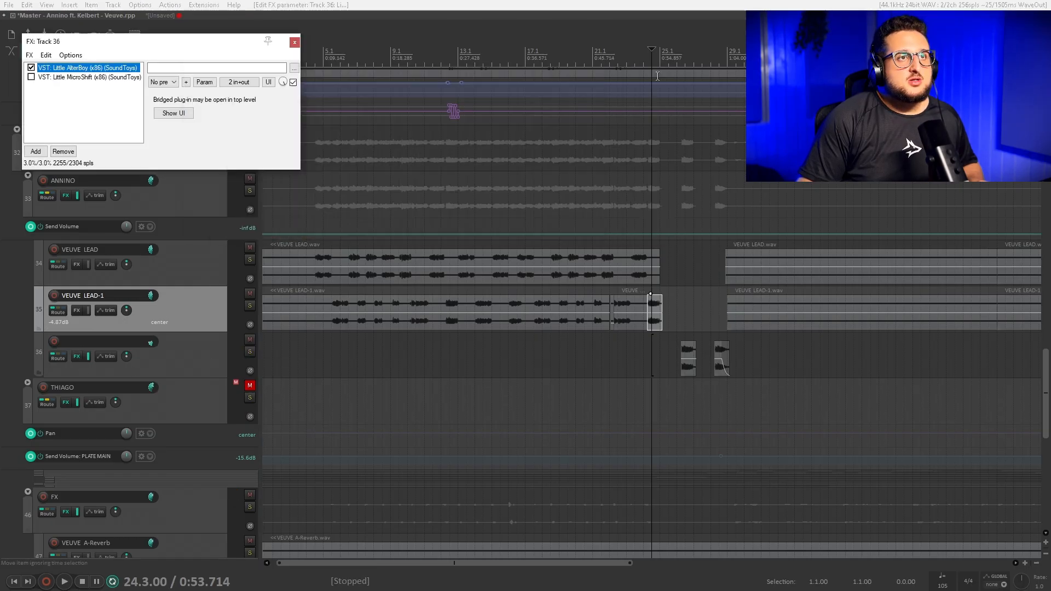
# Play the full mix from bar 24, closing the effects chain, to hear the pitched clips on track 36.
pyautogui.click(648, 181)
pyautogui.scroll(5, 648, 176)
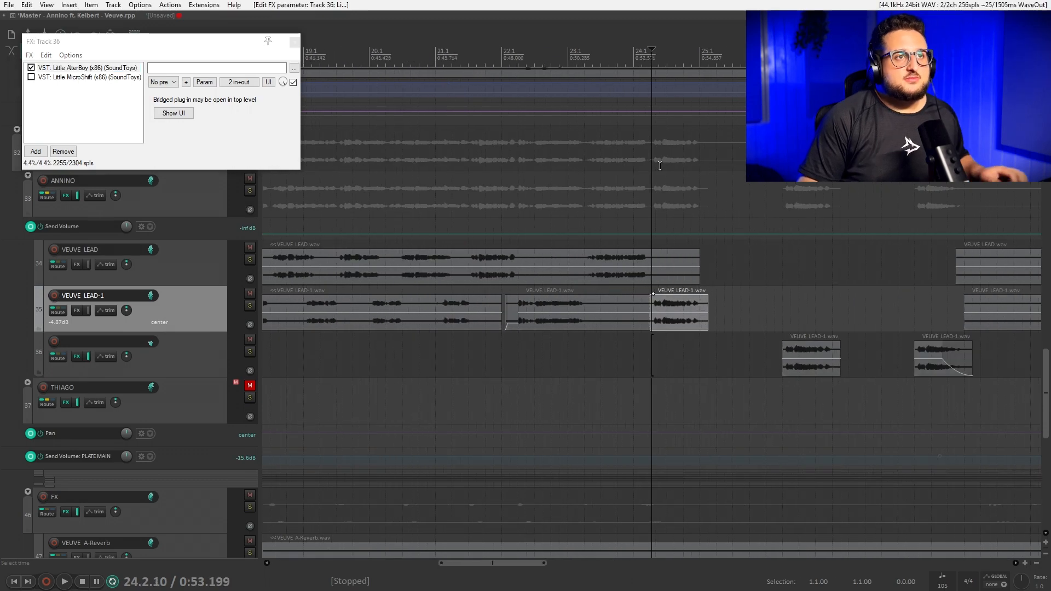
pyautogui.press('space')
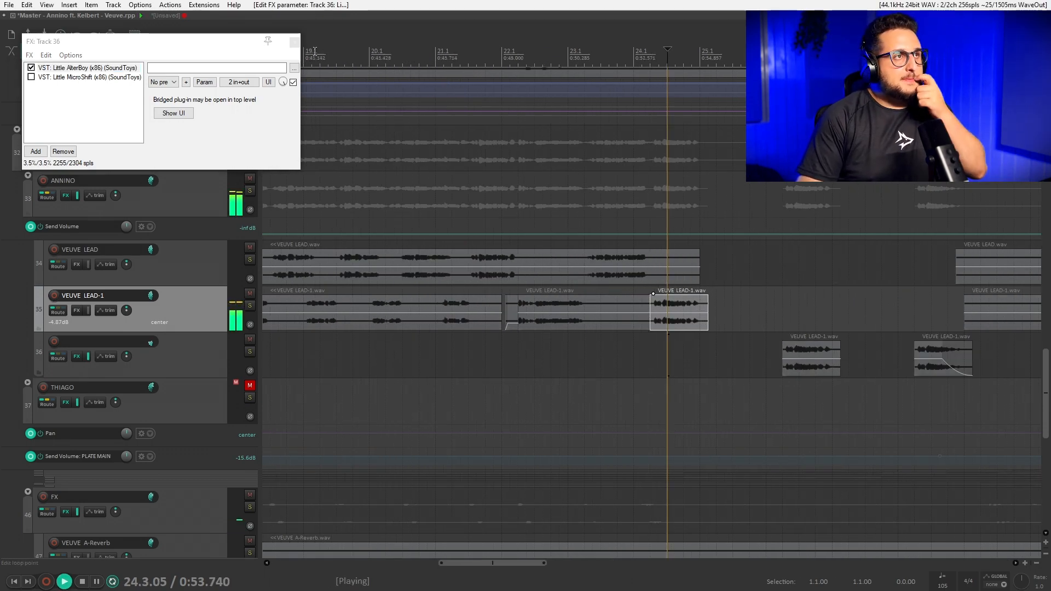
pyautogui.click(295, 42)
pyautogui.scroll(3, 181, 208)
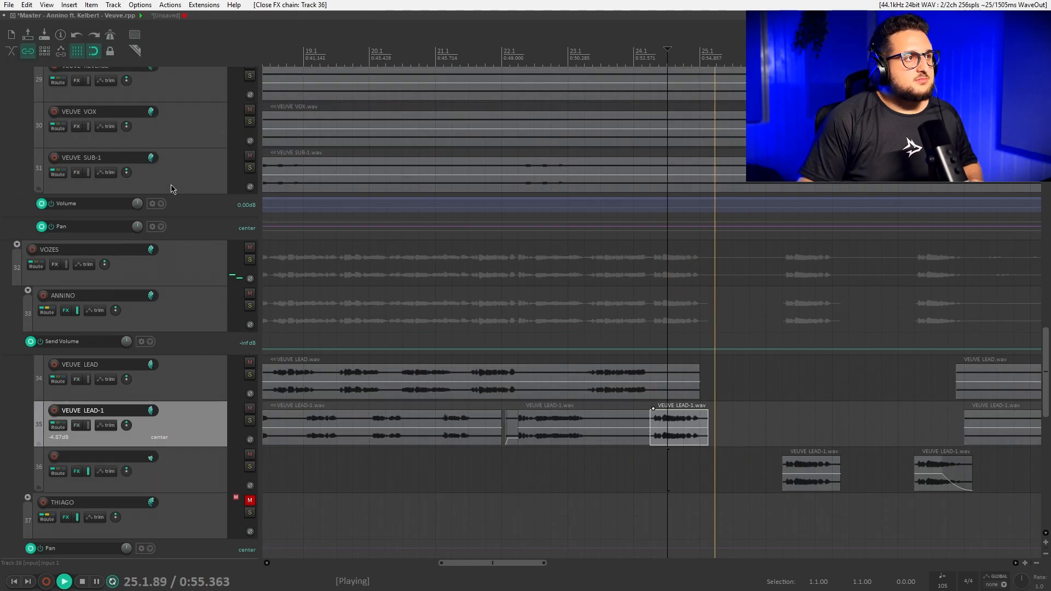
pyautogui.scroll(-3, 172, 189)
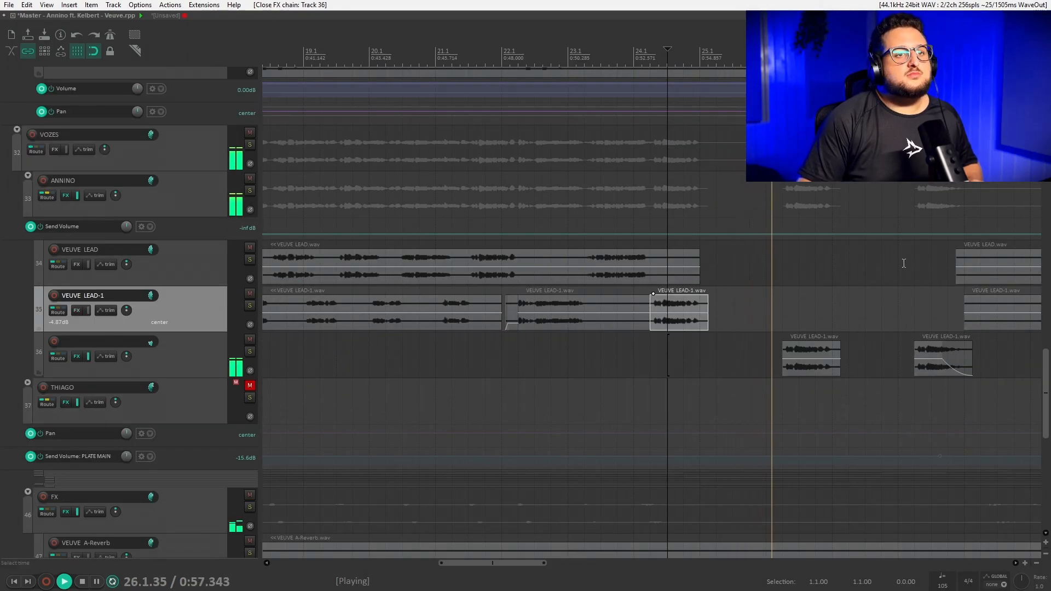
# Stop playback, set Little AlterBoy's linked pitch and formant on track 36 to -12.0, and close its windows.
pyautogui.click(84, 358)
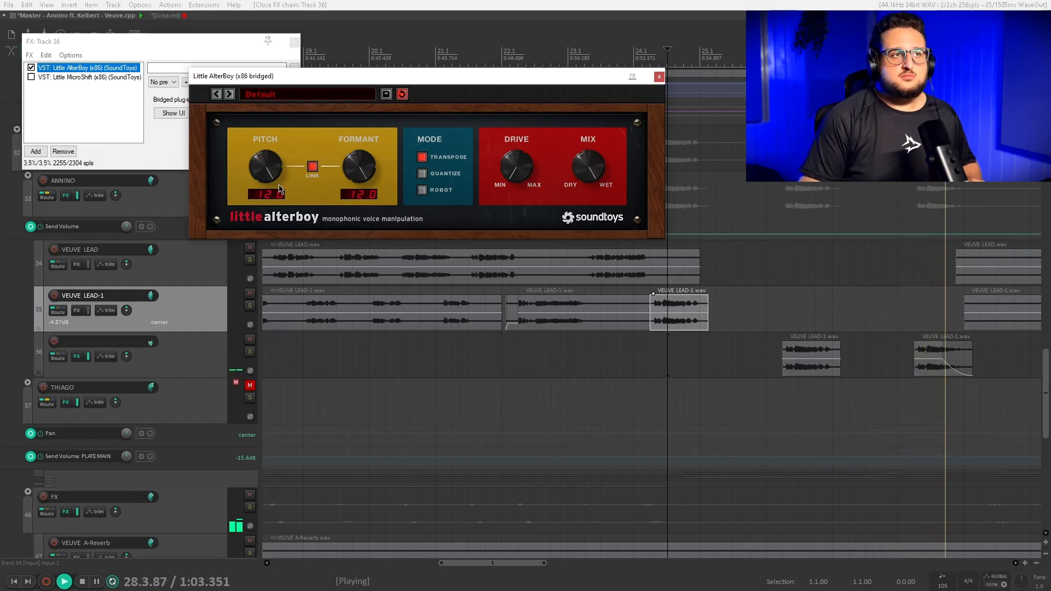
pyautogui.press('space')
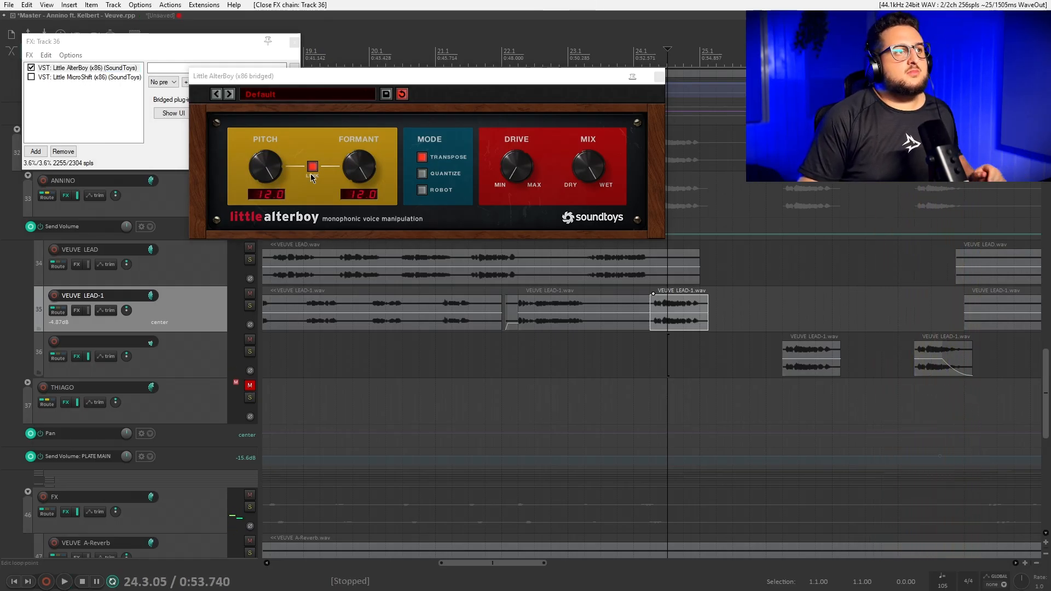
pyautogui.moveTo(269, 170); pyautogui.dragTo(239, 406)
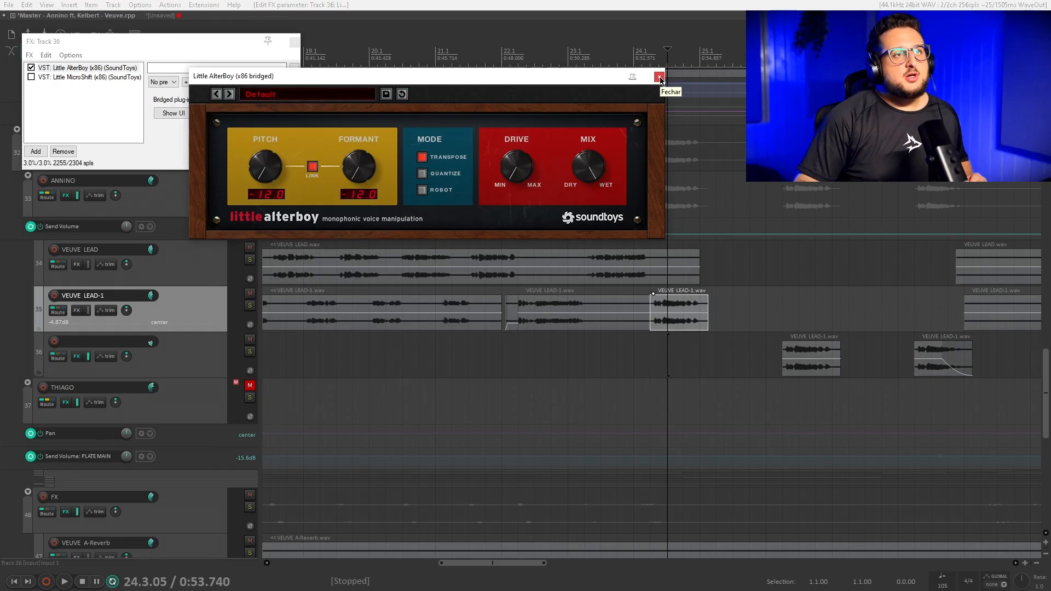
pyautogui.click(659, 77)
pyautogui.click(294, 43)
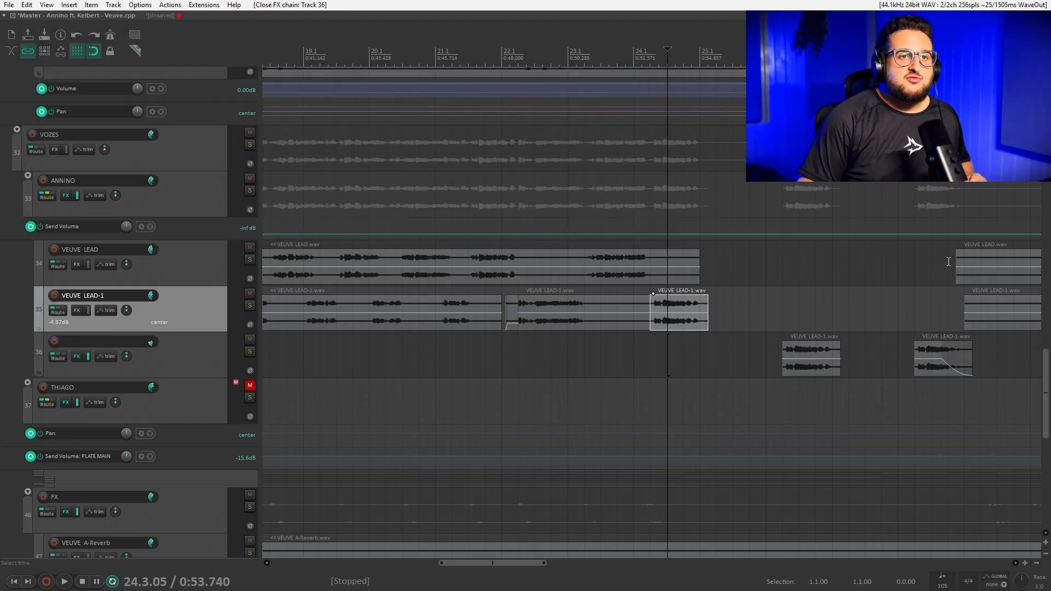
# Place the edit cursor at bar 12 and examine VEUVE SUB-1's waveform with the volume and pan automation there.
pyautogui.scroll(-4, 948, 262)
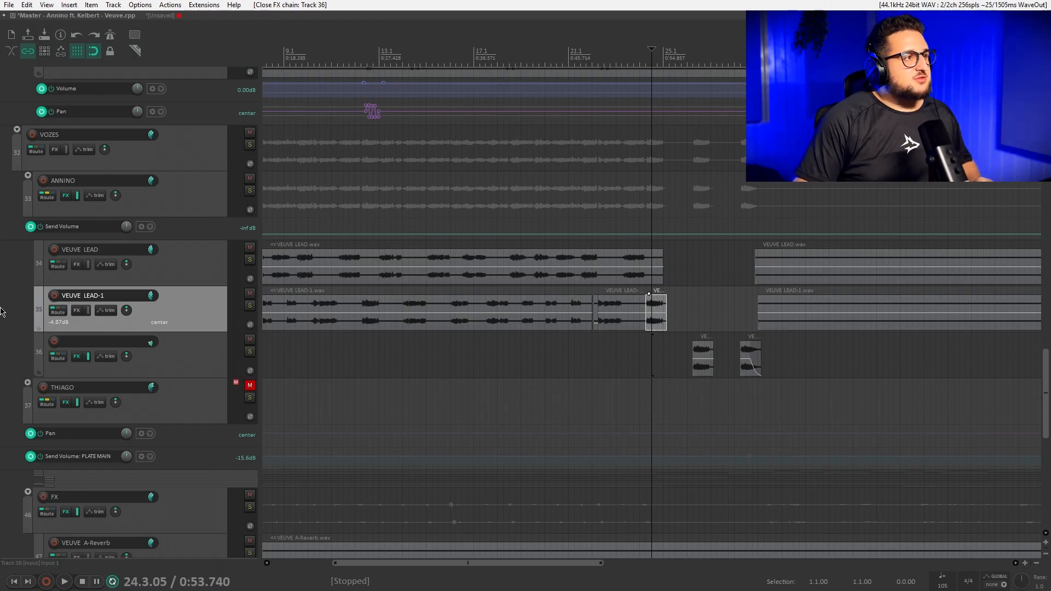
pyautogui.scroll(1, 2, 295)
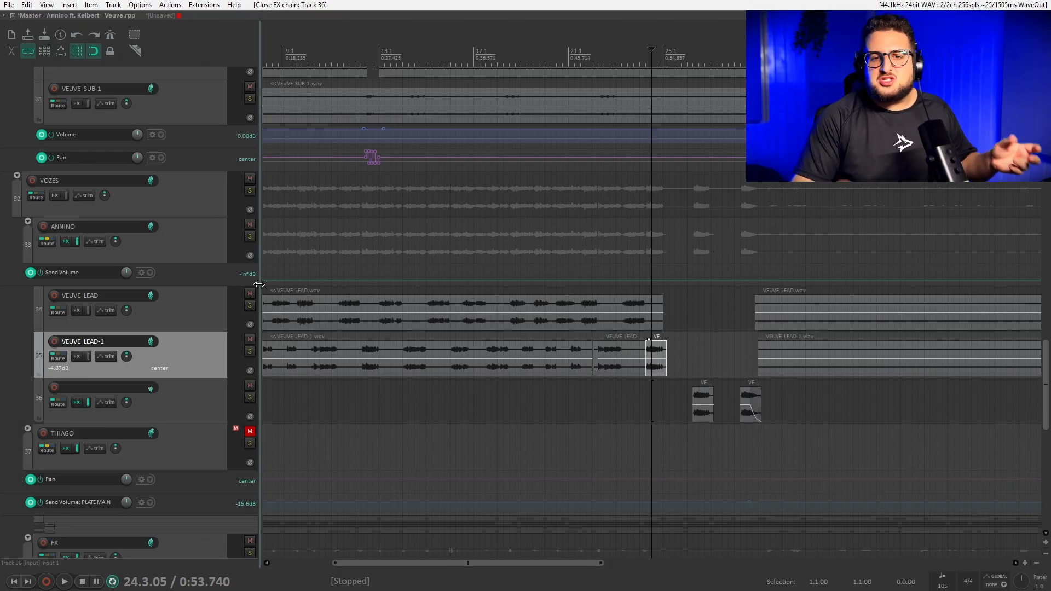
pyautogui.scroll(5, 2, 305)
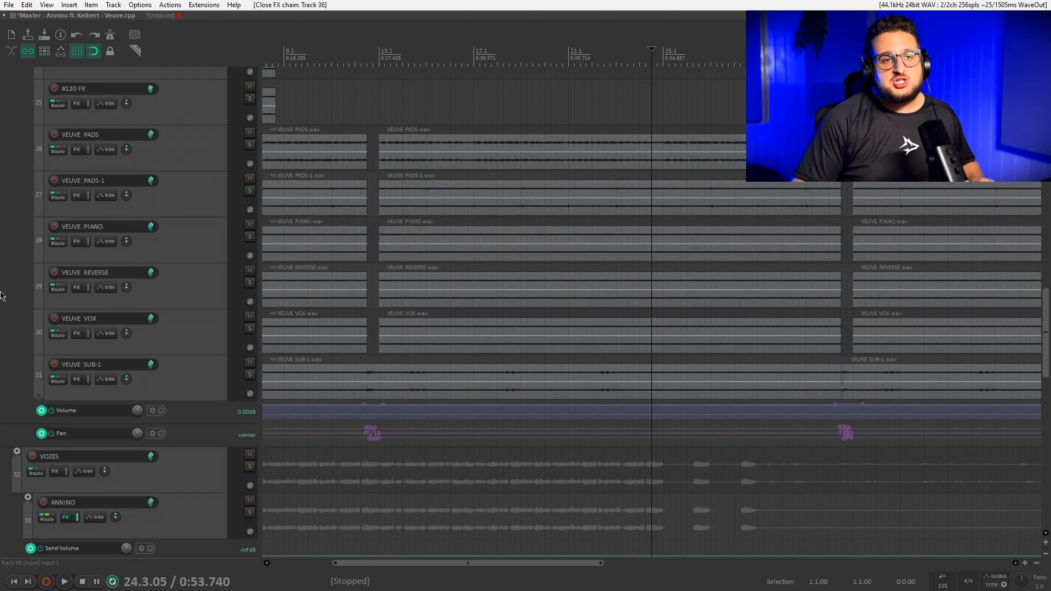
pyautogui.scroll(-2, 2, 305)
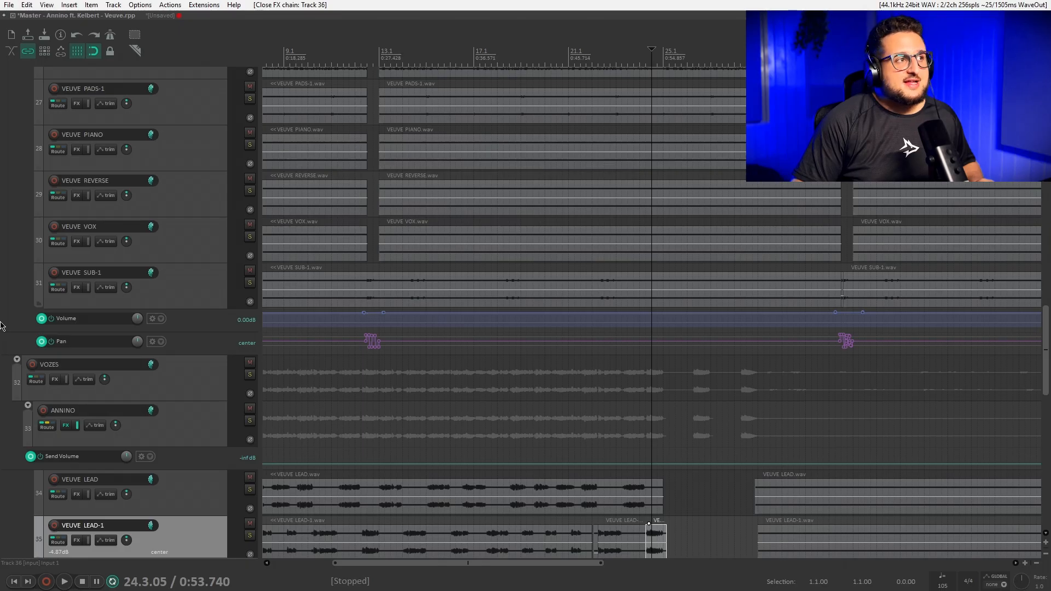
pyautogui.scroll(-3, 2, 284)
pyautogui.click(365, 150)
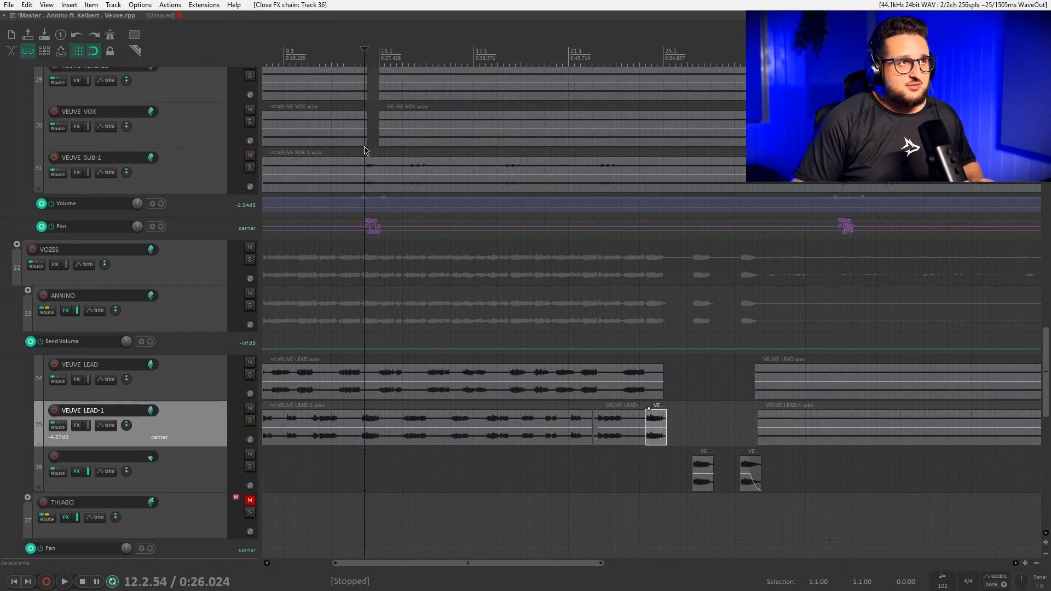
pyautogui.scroll(8, 368, 144)
pyautogui.scroll(1, 2, 157)
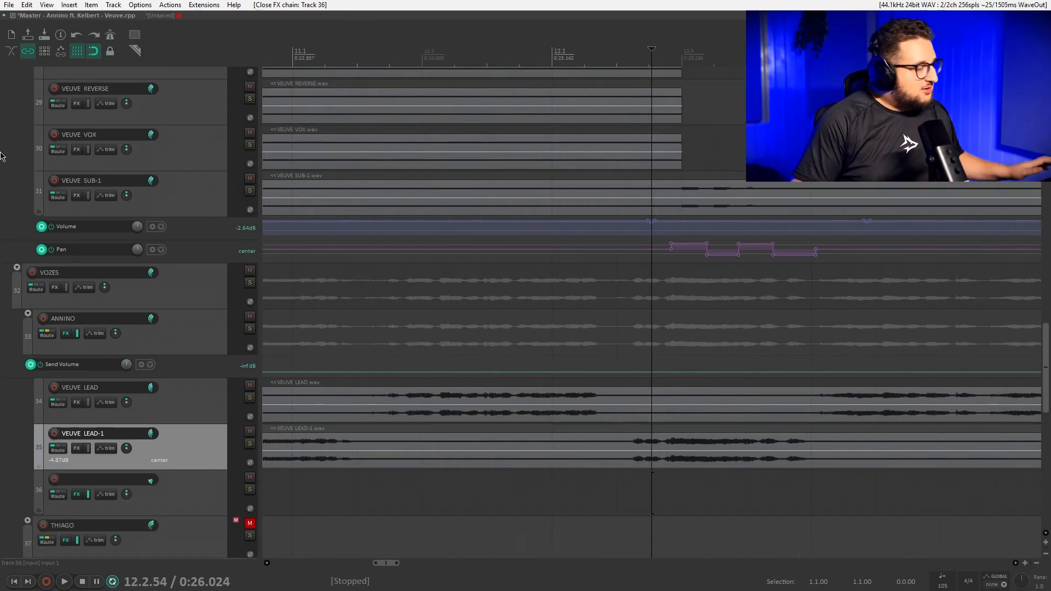
pyautogui.scroll(5, 1, 156)
pyautogui.scroll(-2, 2, 243)
pyautogui.scroll(5, 2, 242)
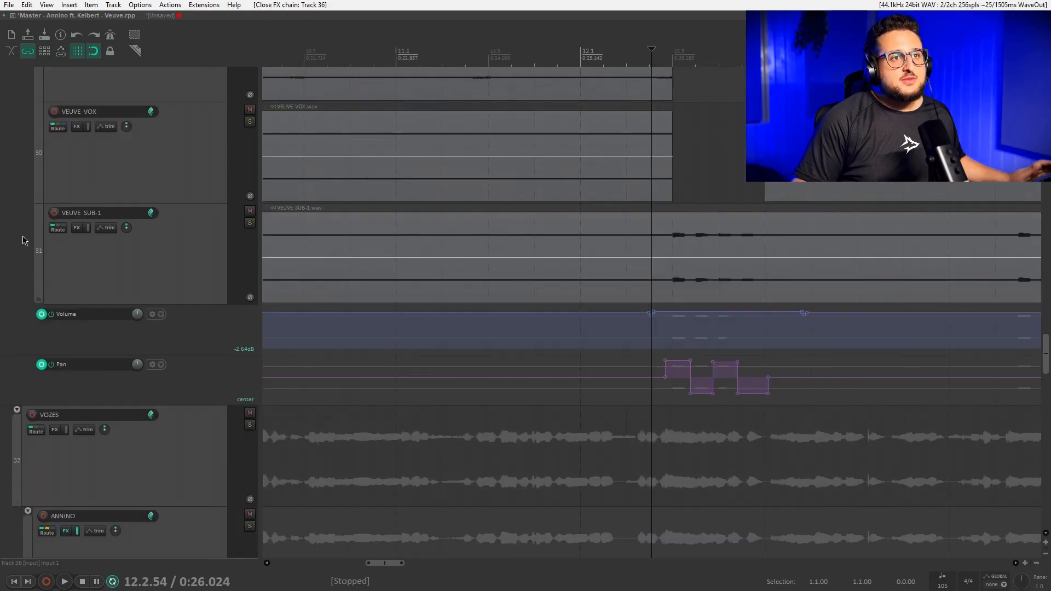
# Solo the VEUVE SUB-1 track and play the hits with alternating pan automation from 12.3.
pyautogui.click(249, 223)
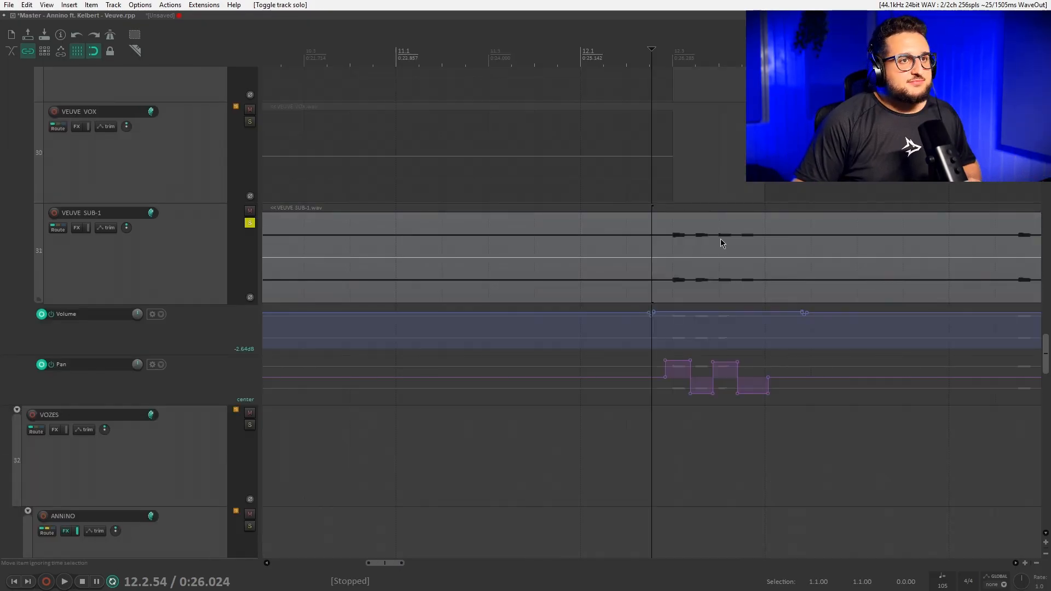
pyautogui.click(673, 230)
pyautogui.press('space')
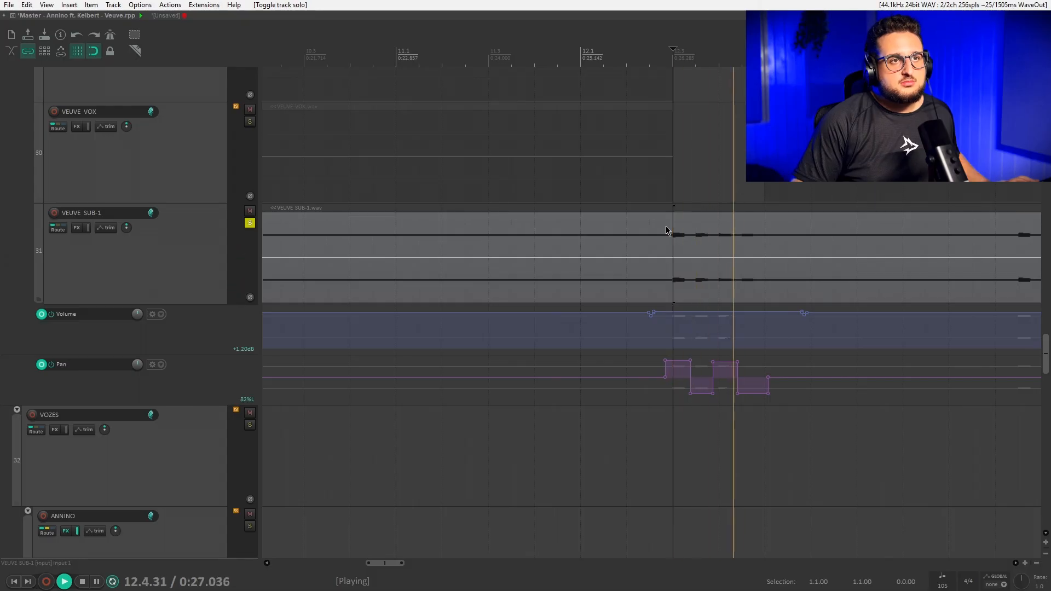
pyautogui.press('space')
# Select all clips on VEUVE SUB-1, then select only the first one with the edit cursor at 12.1.00.
pyautogui.scroll(-8, 666, 230)
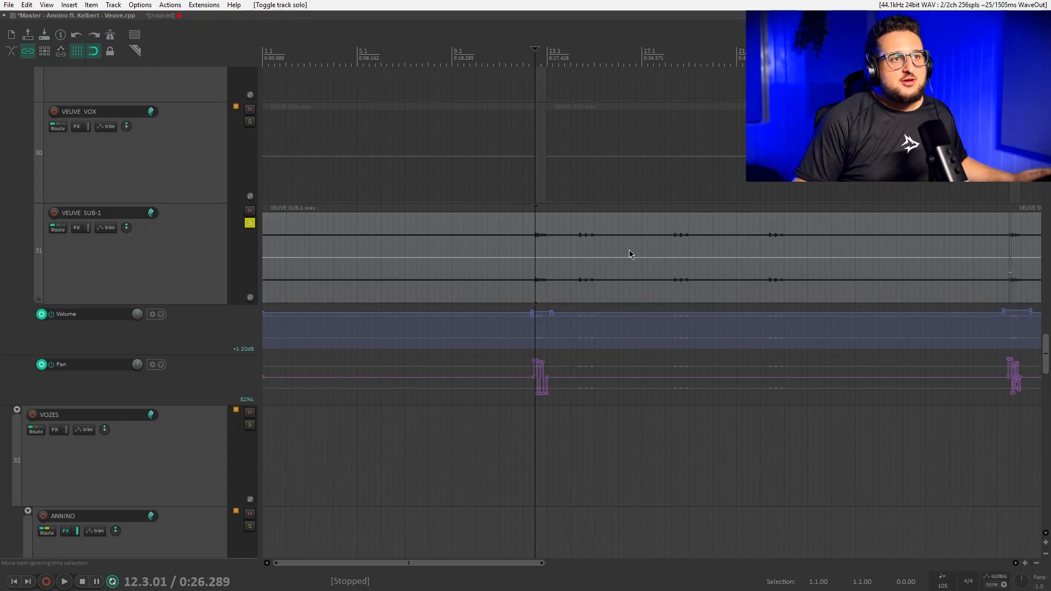
pyautogui.scroll(-2, 651, 262)
pyautogui.scroll(-3, 651, 259)
pyautogui.moveTo(885, 268); pyautogui.dragTo(196, 272)
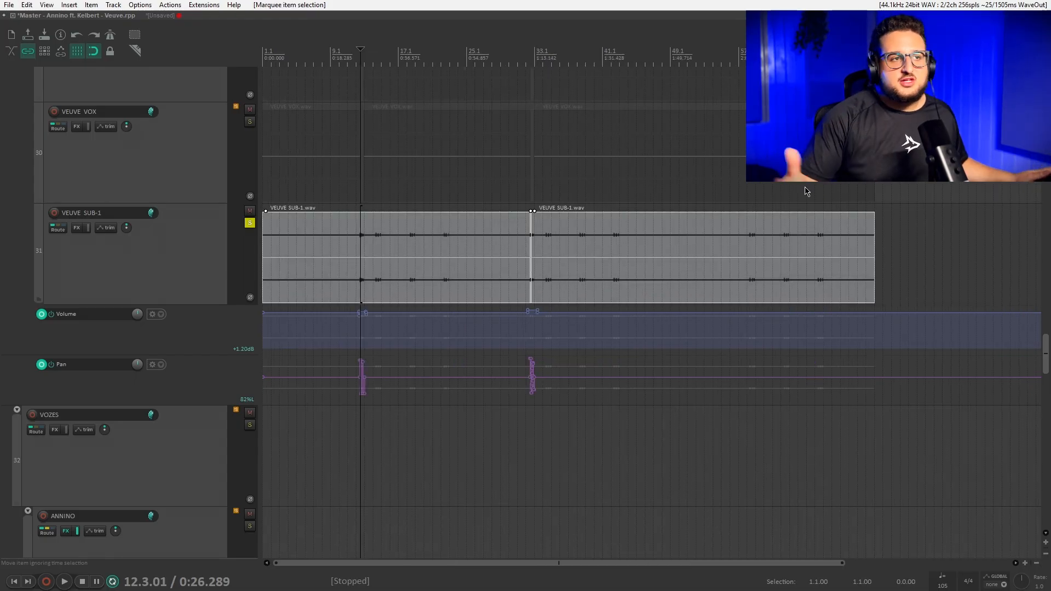
pyautogui.click(357, 241)
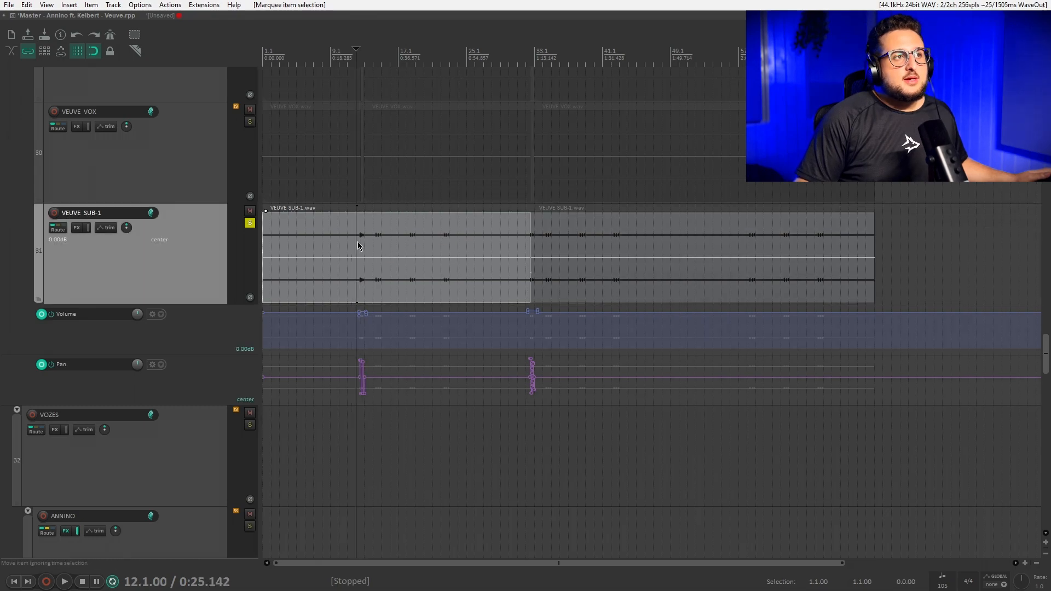
# Unsolo the VEUVE SUB-1 track and examine its volume and alternating pan automation on the hits after 12.1.
pyautogui.scroll(6, 357, 242)
pyautogui.click(251, 222)
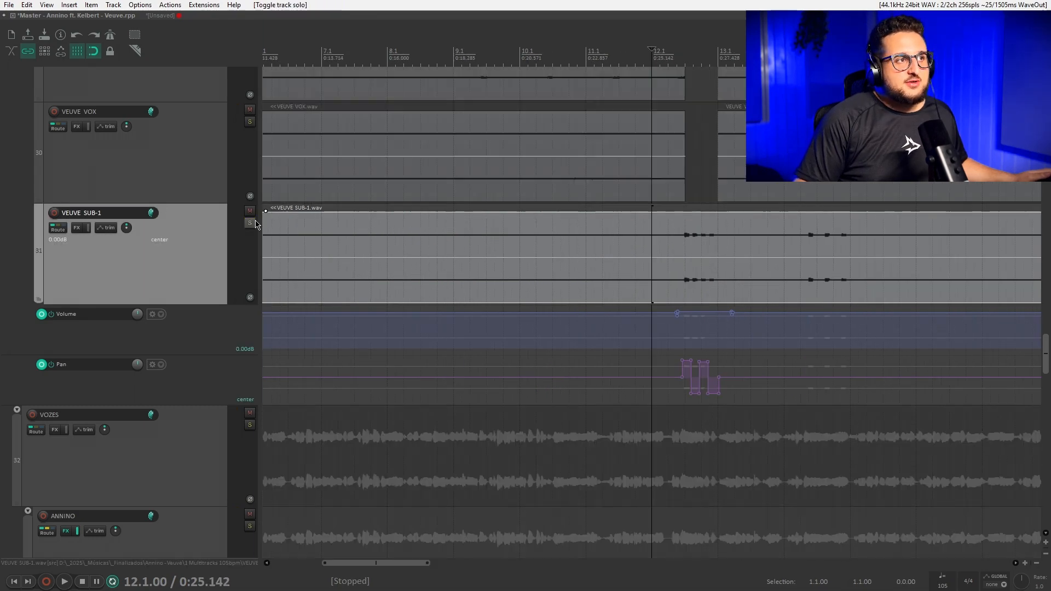
pyautogui.scroll(-2, 704, 223)
pyautogui.scroll(3, 674, 191)
pyautogui.scroll(2, 674, 188)
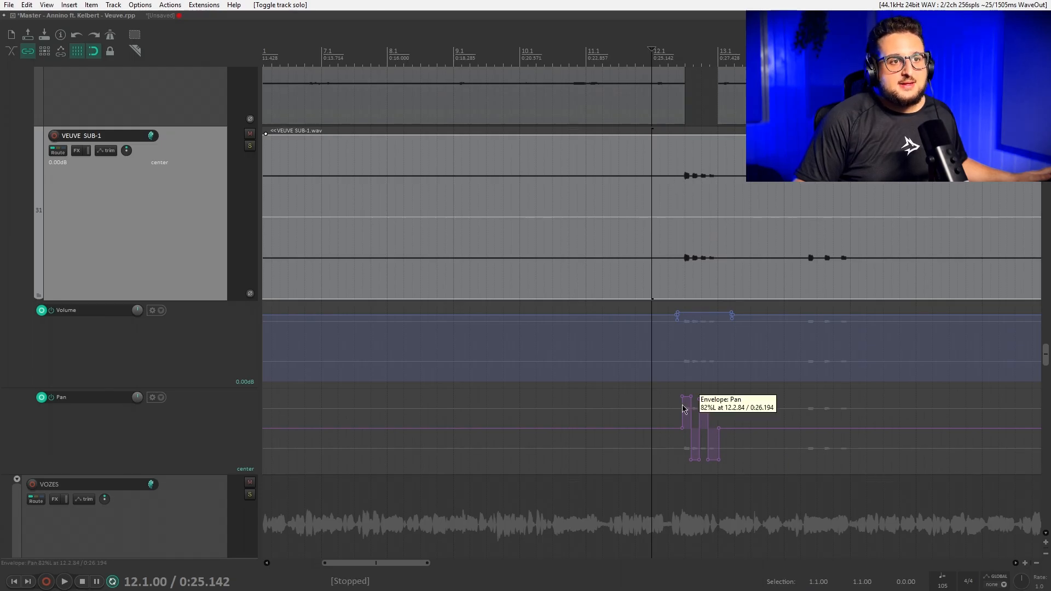
pyautogui.scroll(-1, 692, 180)
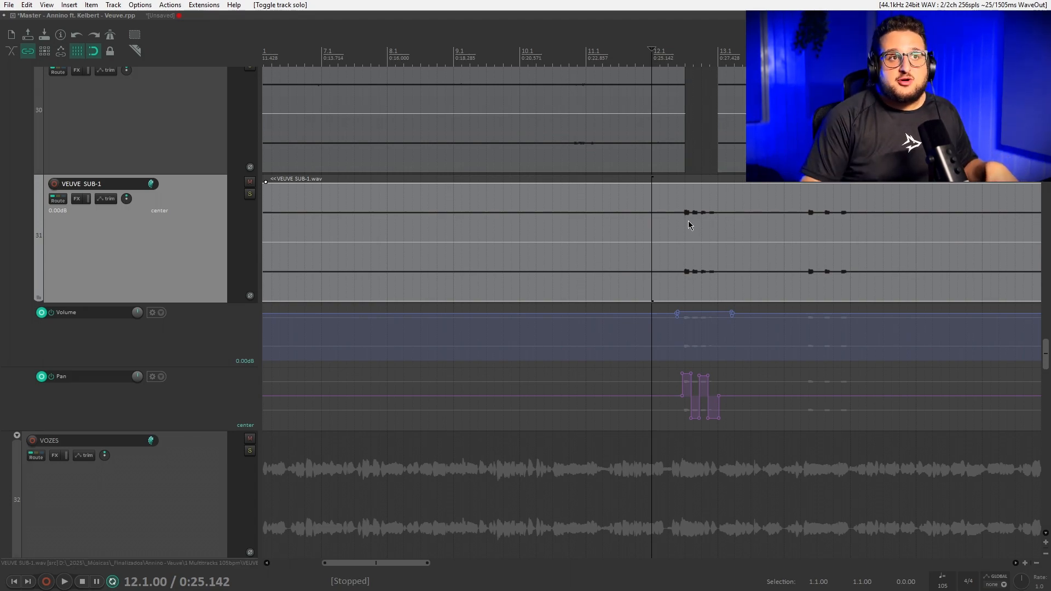
# Place the edit cursor just before the VEUVE SUB-1 hits at 14.1.22 and play them in the full mix.
pyautogui.scroll(-4, 688, 223)
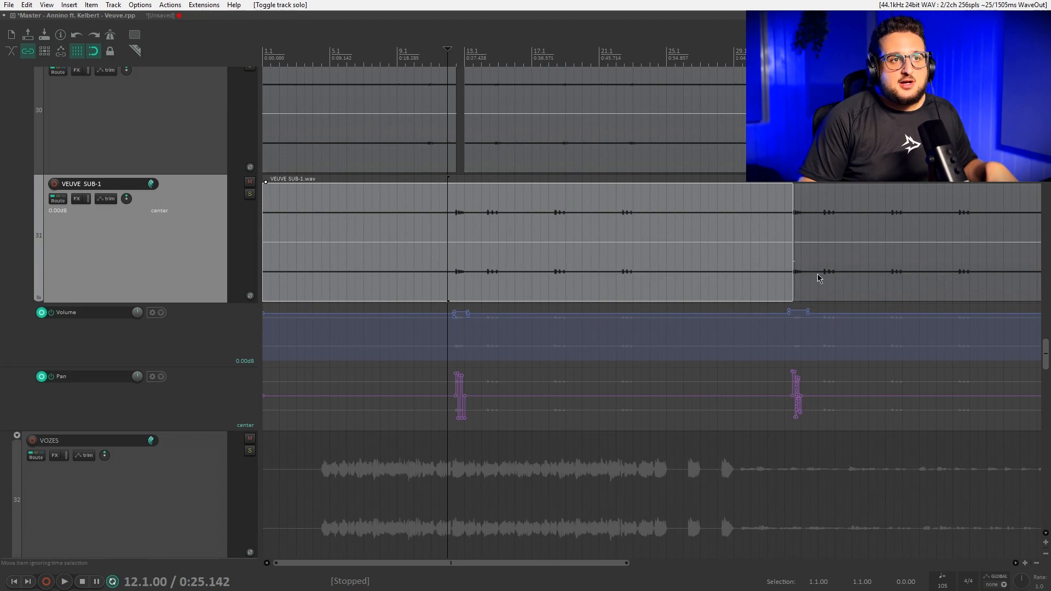
pyautogui.click(487, 219)
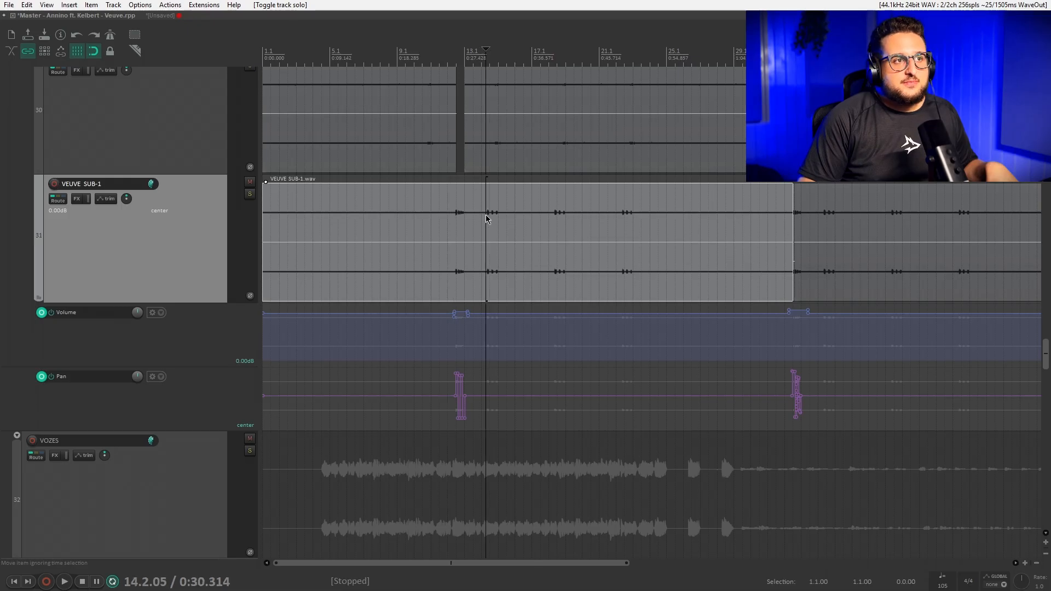
pyautogui.scroll(5, 487, 218)
pyautogui.scroll(-3, 682, 216)
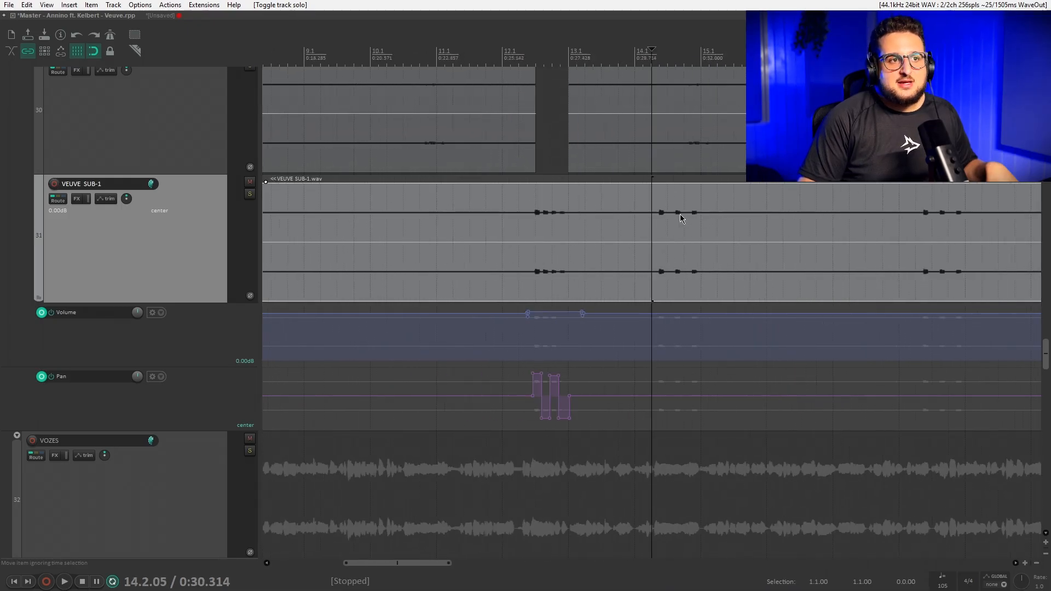
pyautogui.click(642, 154)
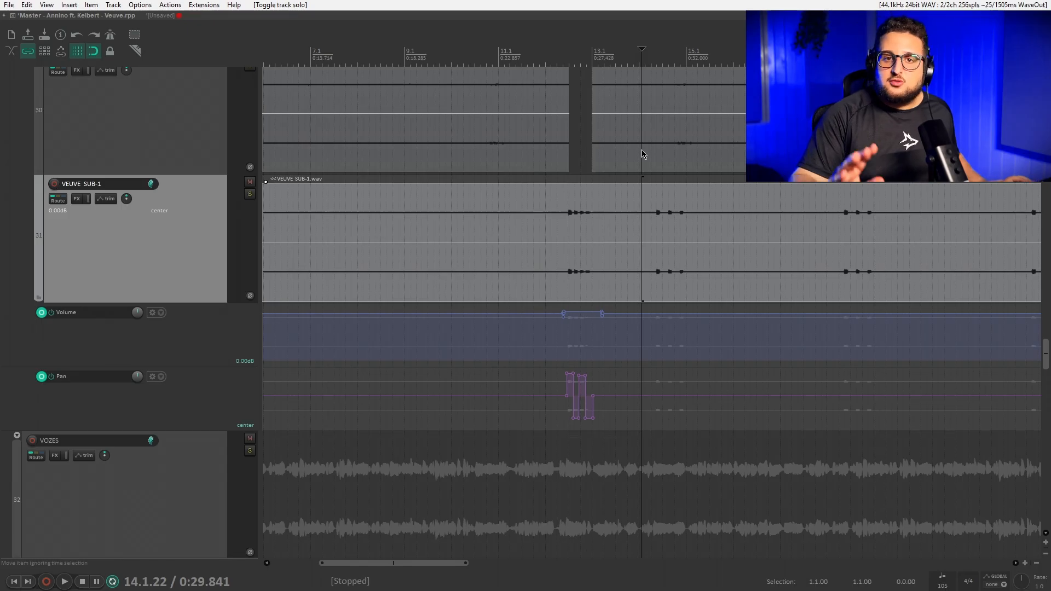
pyautogui.press('space')
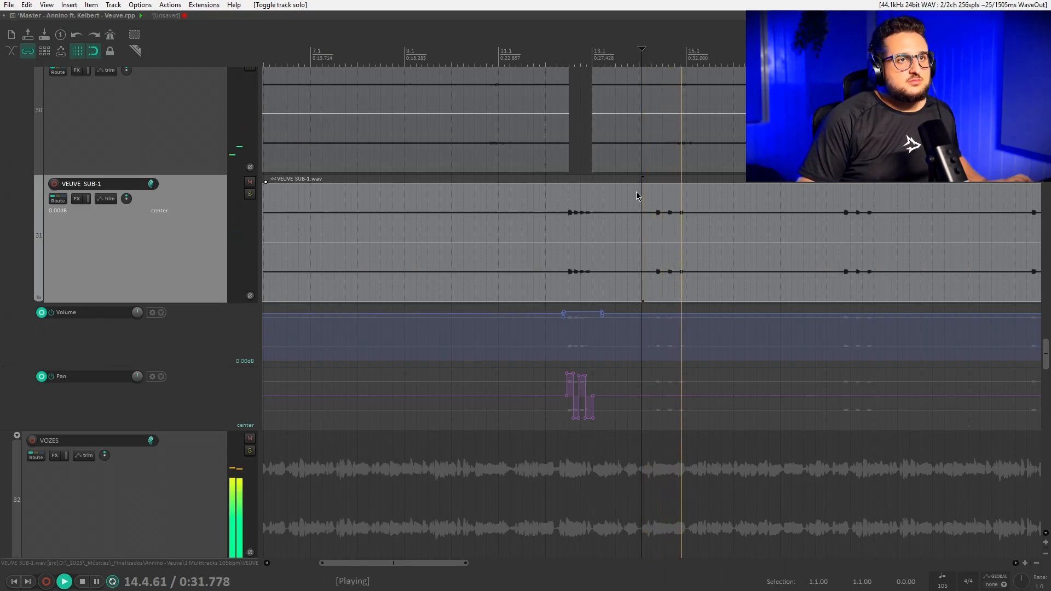
pyautogui.press('space')
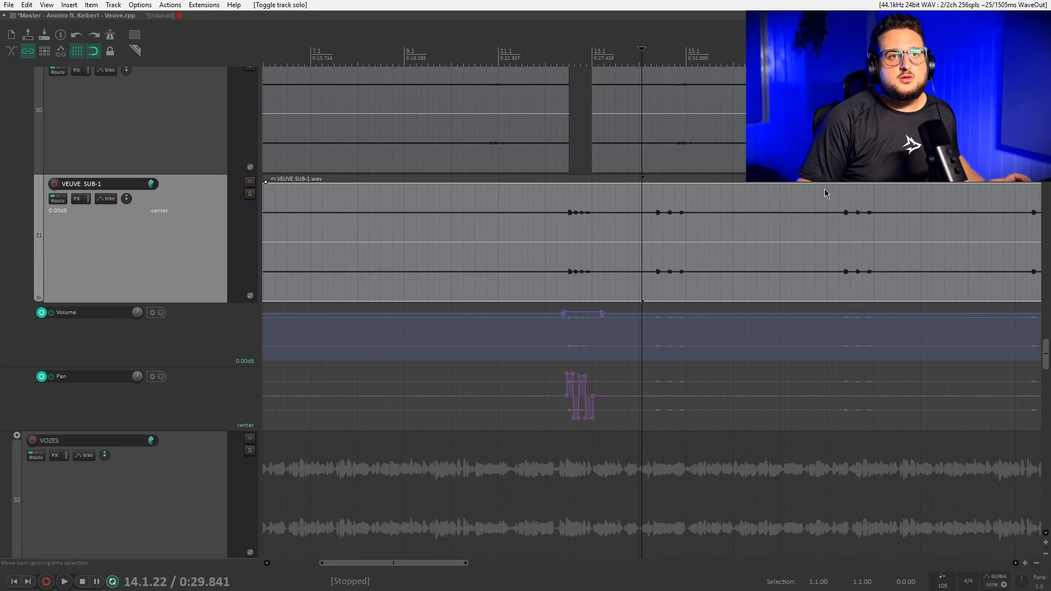
# Solo the INSTRUMENTAL folder track and play the VEUVE SUB-1 hits from 18.1.68.
pyautogui.scroll(12, 160, 228)
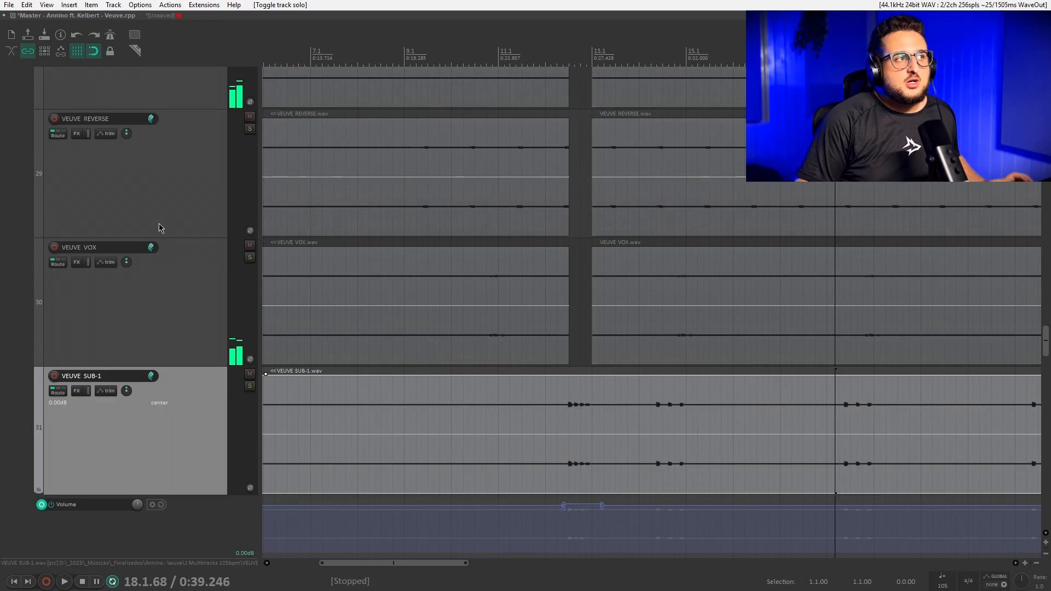
pyautogui.scroll(15, 185, 303)
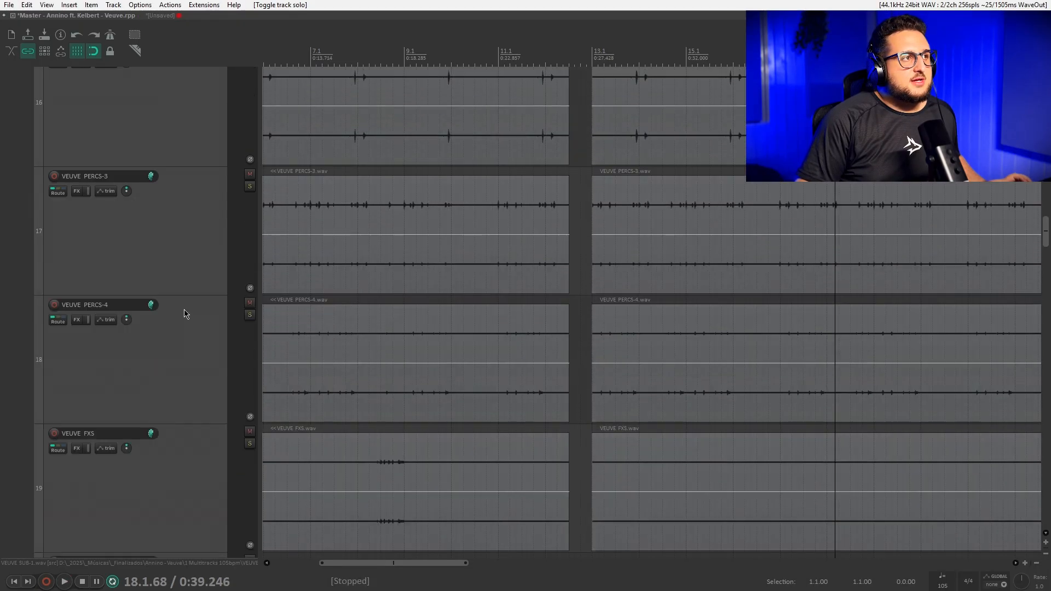
pyautogui.scroll(-3, 210, 317)
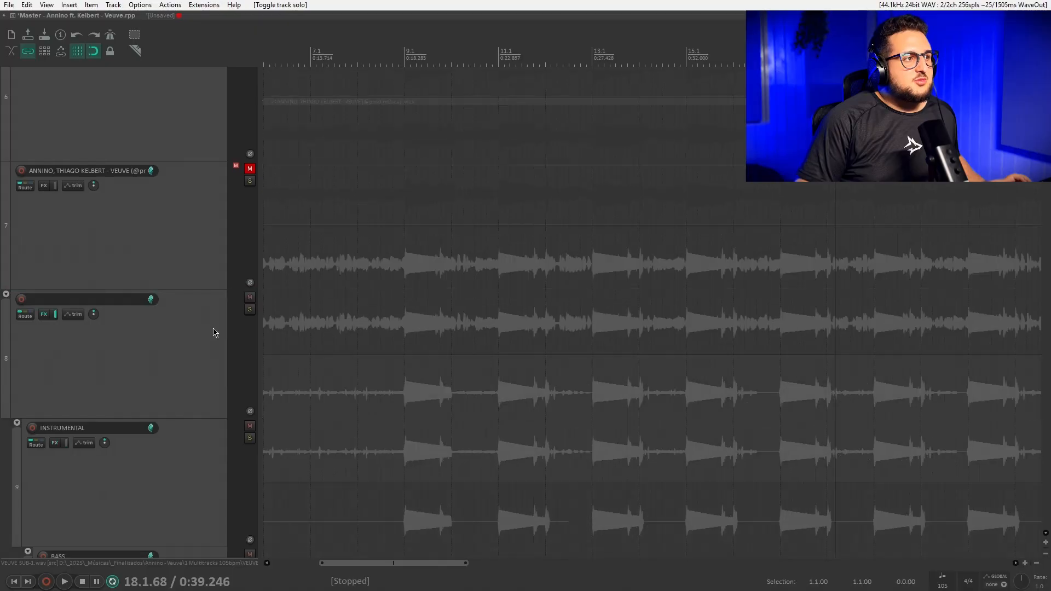
pyautogui.scroll(-20, 170, 334)
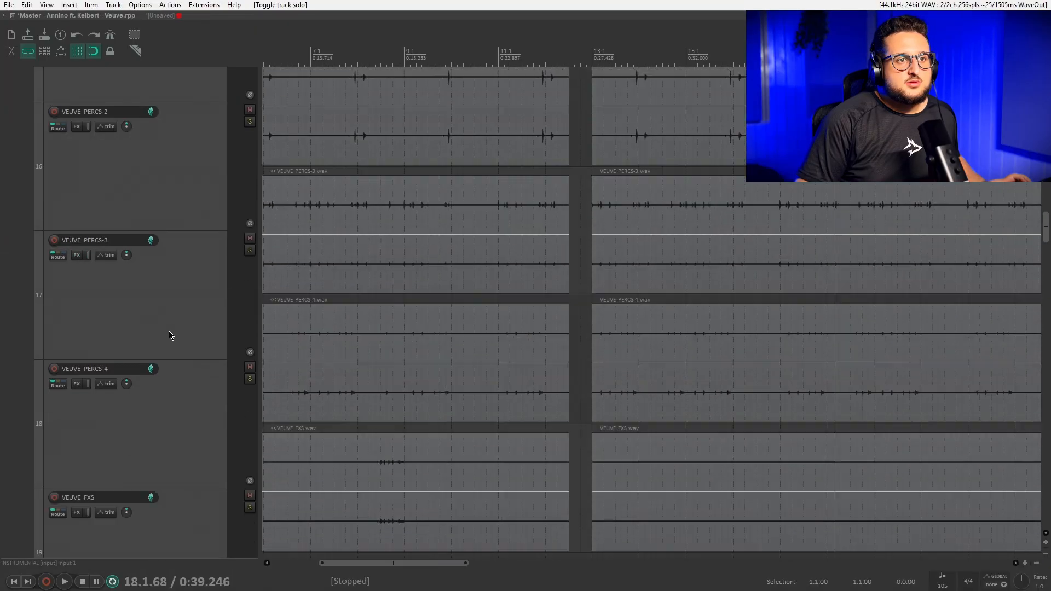
pyautogui.scroll(-4, 170, 336)
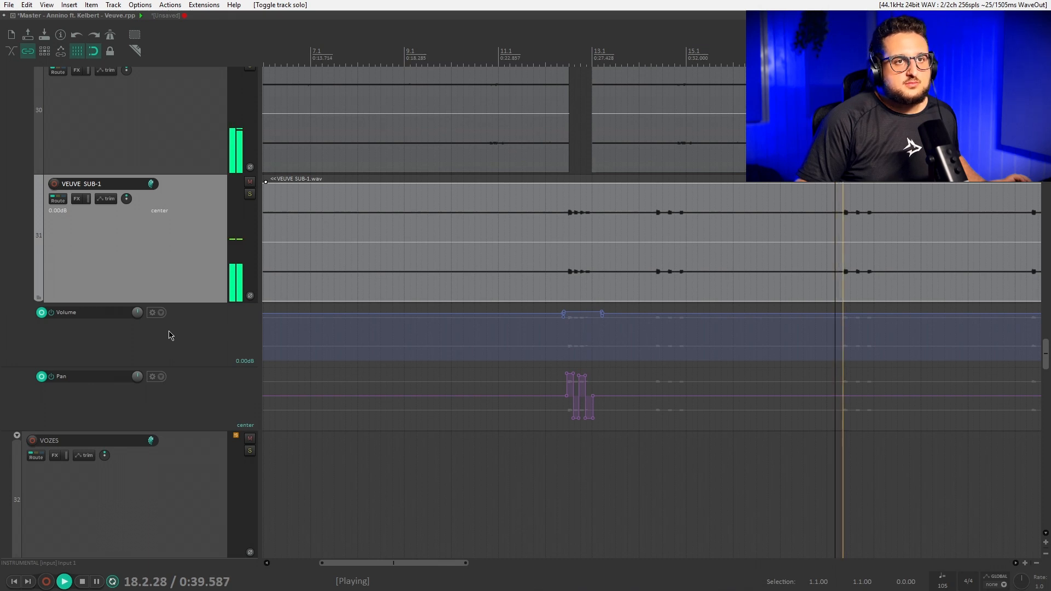
pyautogui.press('space')
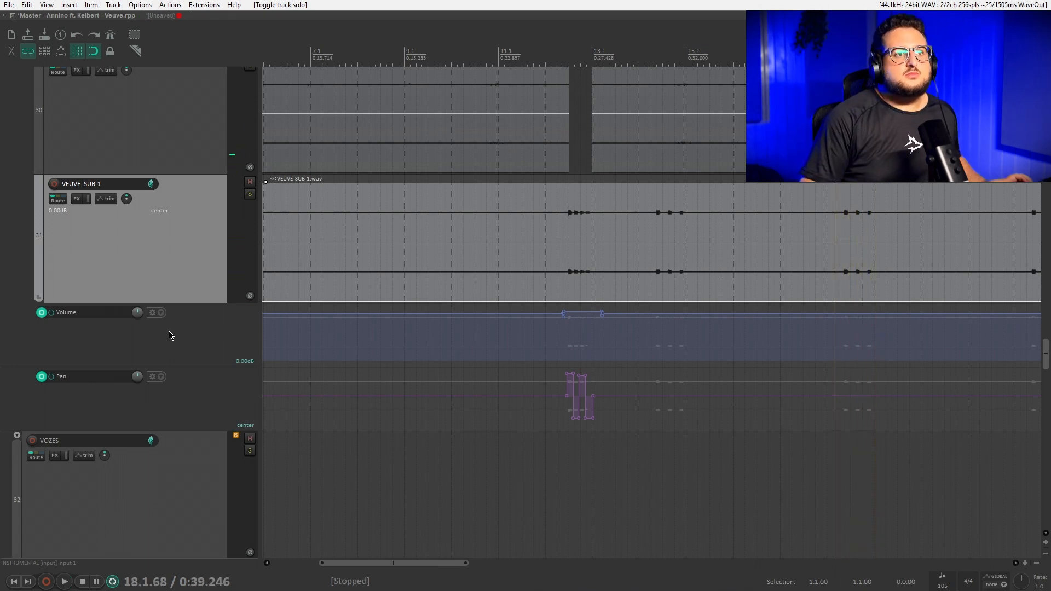
# Place the edit cursor at 32.2.26 and examine VEUVE SUB-1's volume and pan automation on the hits there.
pyautogui.scroll(-2, 870, 343)
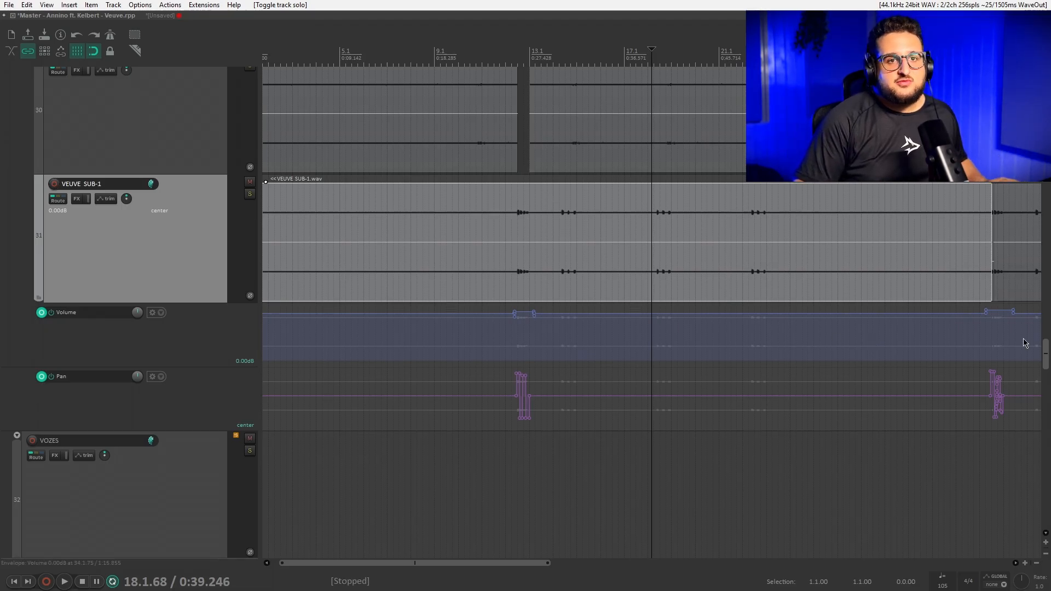
pyautogui.click(988, 196)
pyautogui.scroll(5, 988, 196)
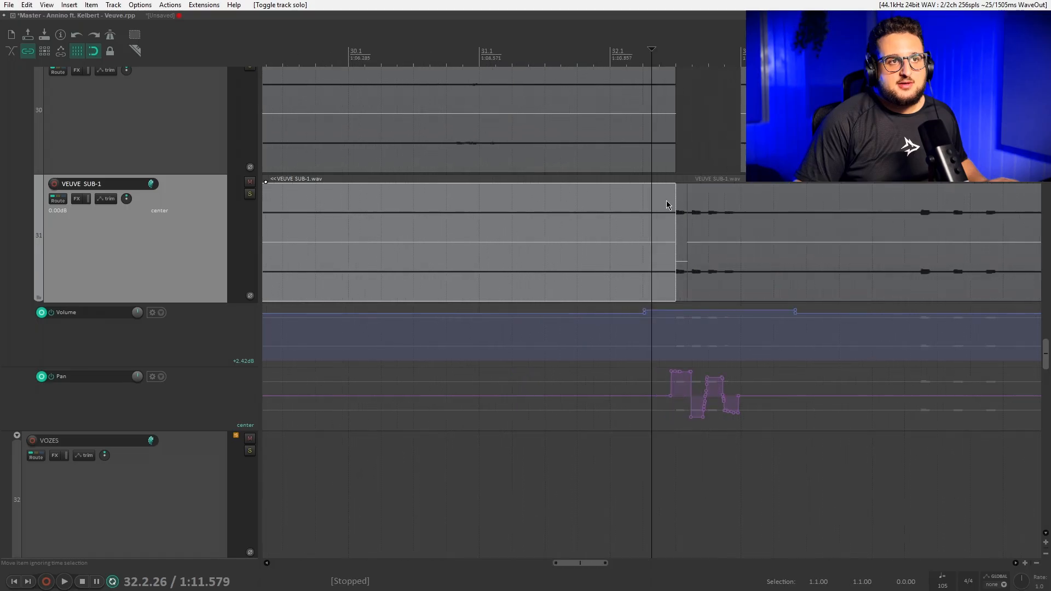
pyautogui.scroll(-4, 612, 291)
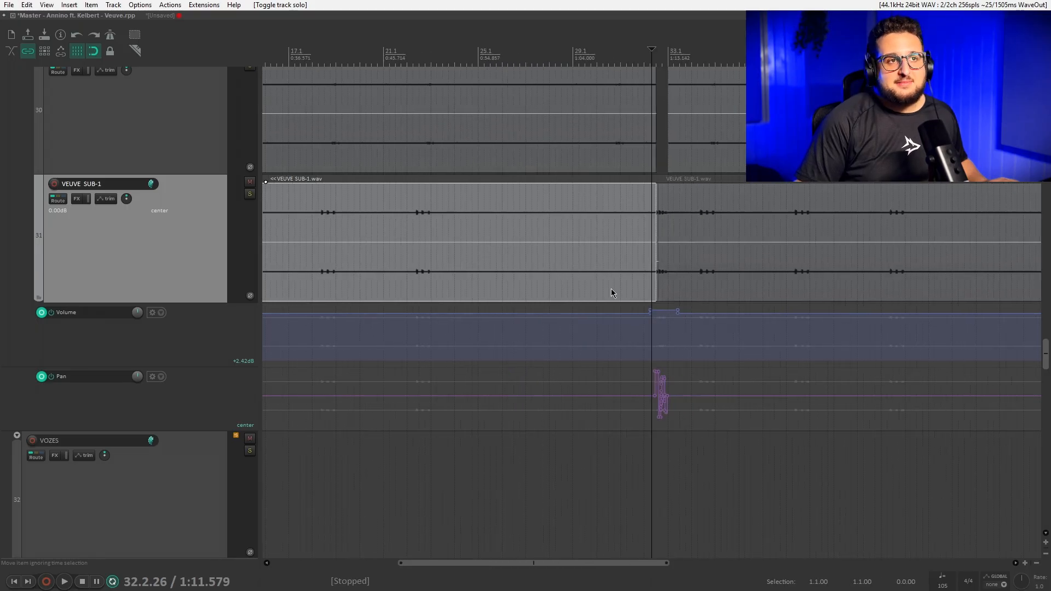
pyautogui.scroll(4, 639, 270)
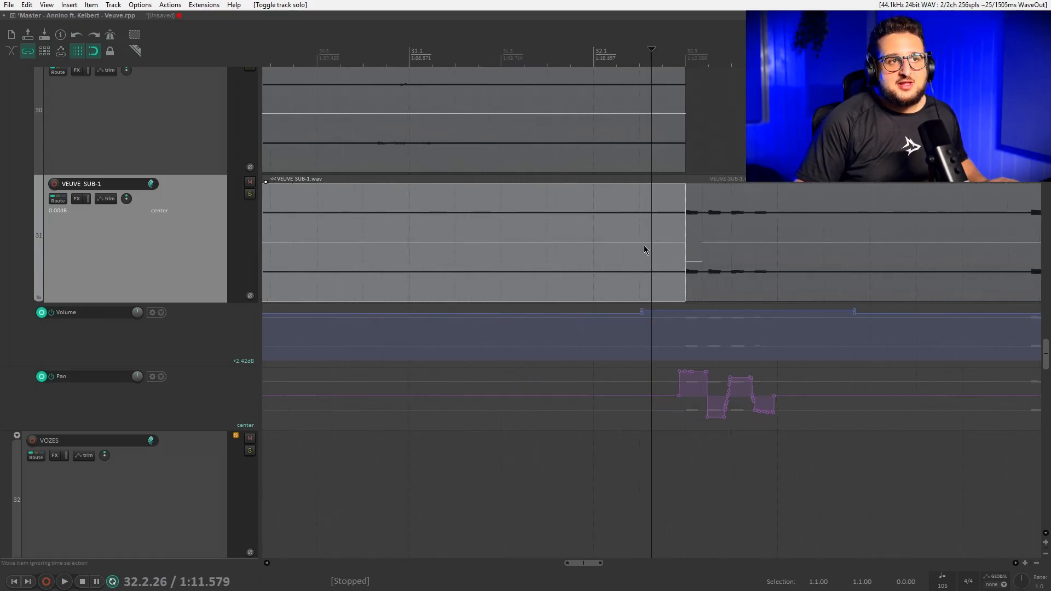
pyautogui.scroll(-3, 643, 245)
pyautogui.scroll(2, 644, 245)
pyautogui.scroll(1, 684, 213)
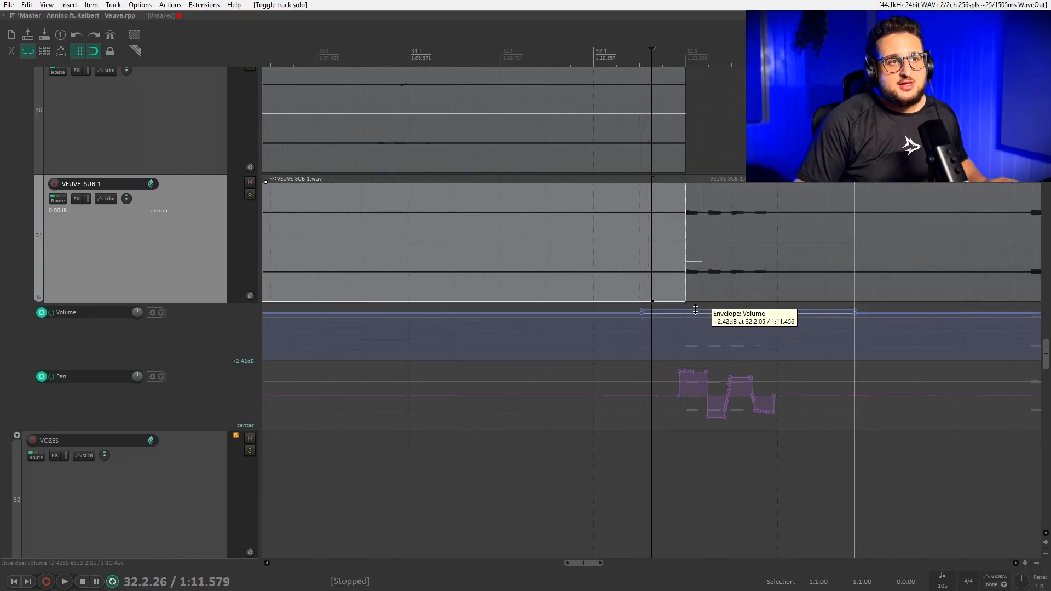
# Pull VEUVE SUB-1's raised volume envelope segment around 32.3 all the way down and play the passage from 30.3.62.
pyautogui.moveTo(693, 310); pyautogui.dragTo(687, 367)
pyautogui.scroll(-4, 647, 265)
pyautogui.click(573, 88)
pyautogui.press('space')
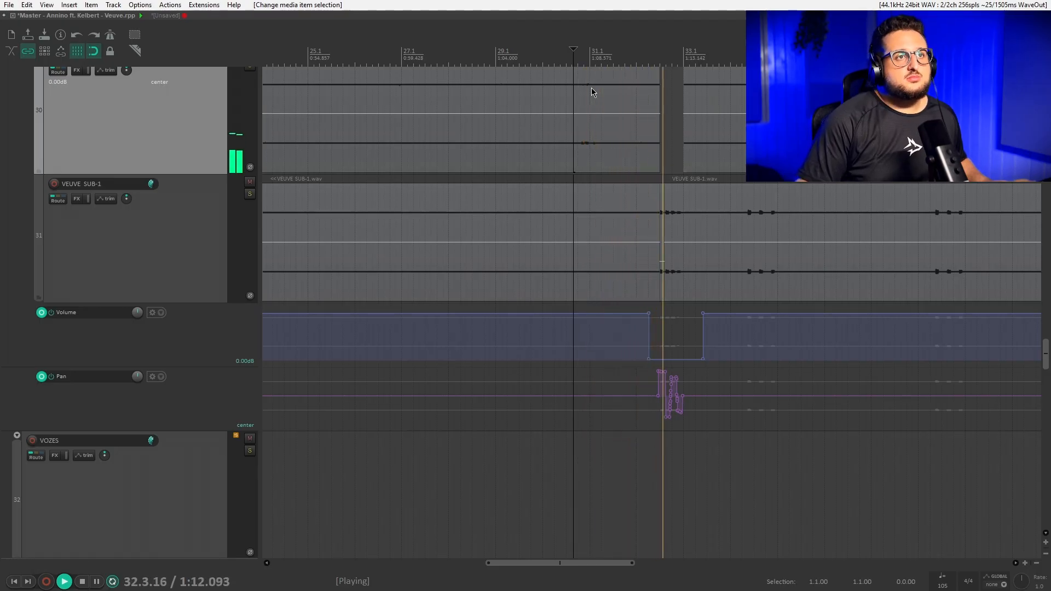
pyautogui.press('space')
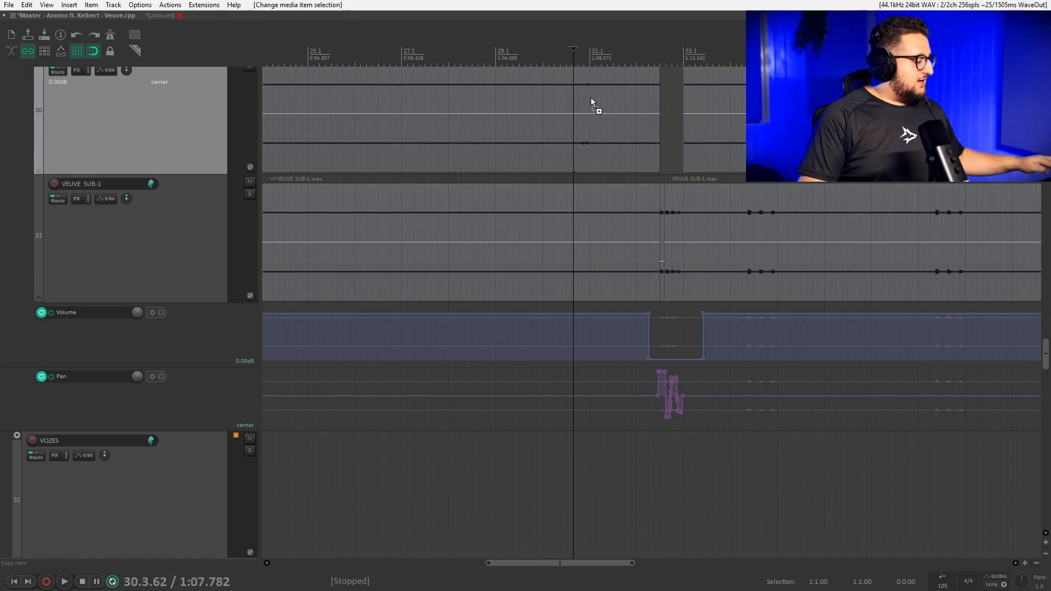
# Undo the volume envelope drop on VEUVE SUB-1 around 32.3.
pyautogui.hotkey('ctrl', 'z')
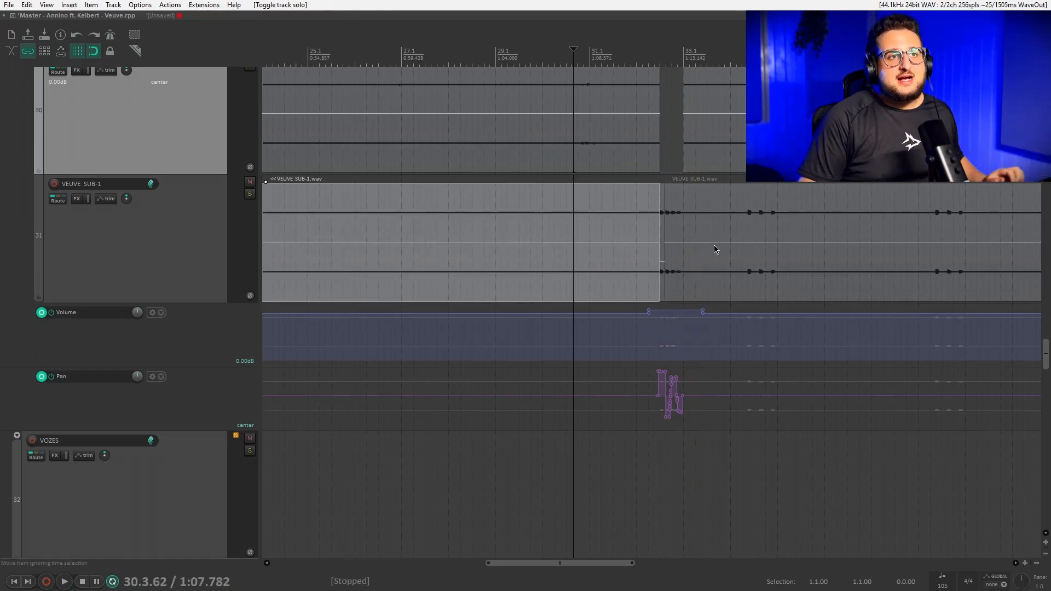
pyautogui.scroll(-3, 665, 231)
pyautogui.scroll(6, 665, 232)
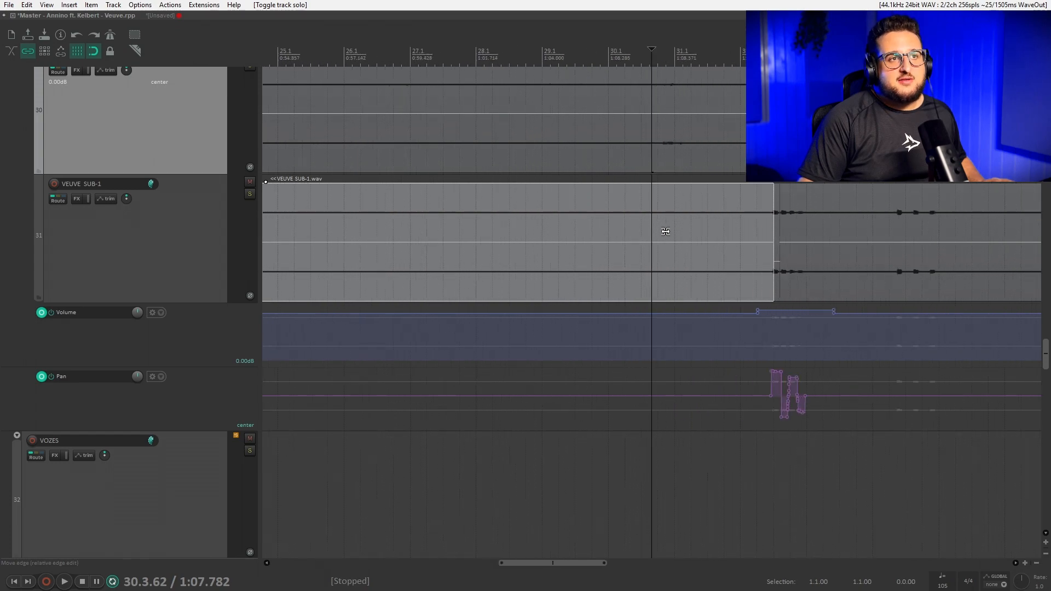
pyautogui.scroll(-4, 799, 259)
pyautogui.scroll(2, 2, 242)
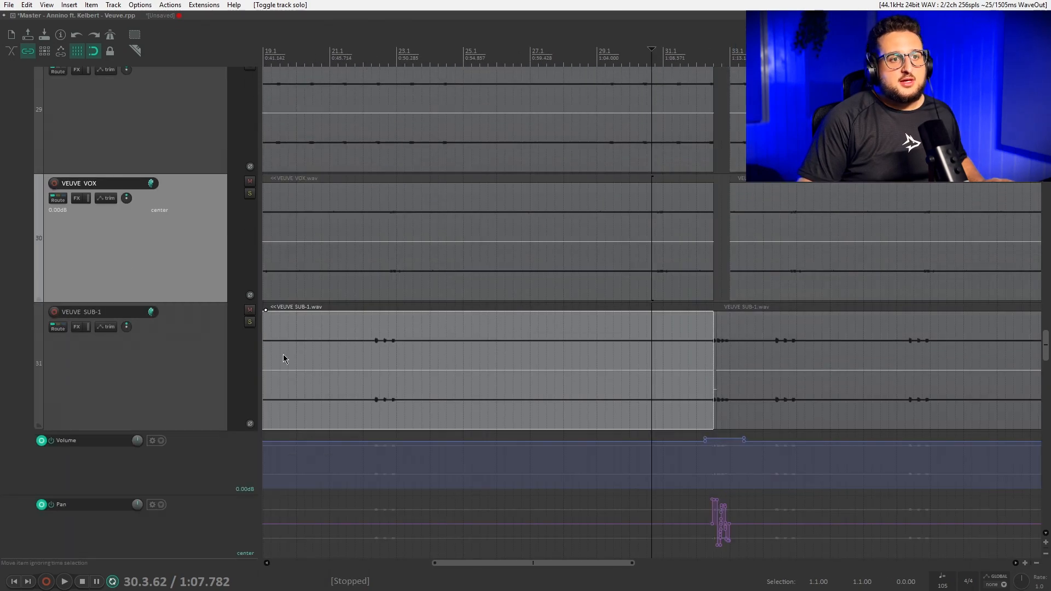
# Select the VEUVE VOX clip ending at 32.3.00, placing the edit cursor there to view the automated hits below.
pyautogui.scroll(-2, 284, 359)
pyautogui.click(709, 148)
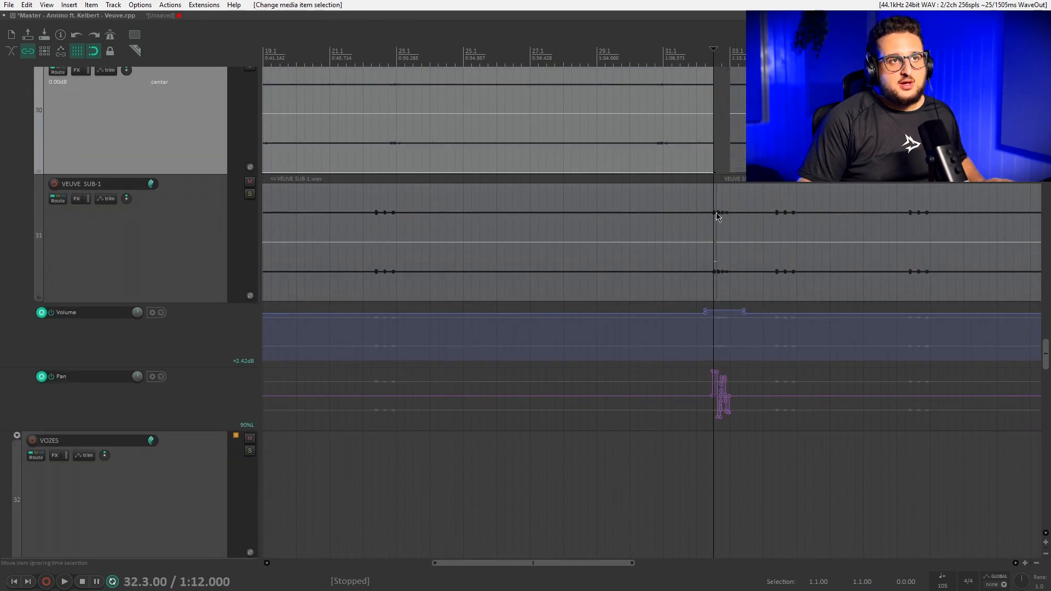
pyautogui.scroll(5, 707, 236)
pyautogui.scroll(-5, 691, 236)
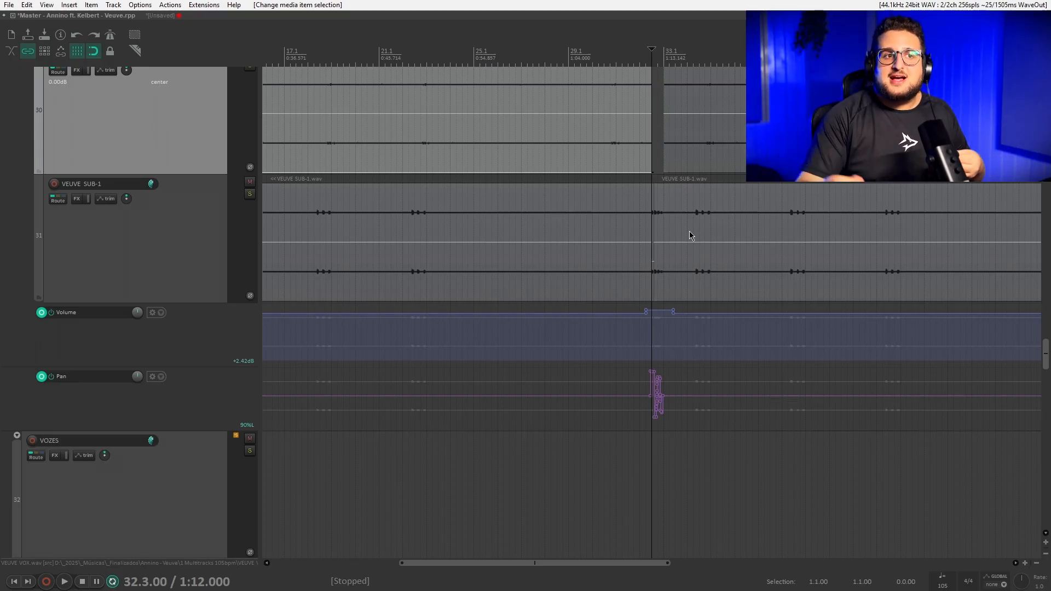
# Unsolo the INSTRUMENTAL folder track to restore the vocals to playback.
pyautogui.scroll(10, 1, 218)
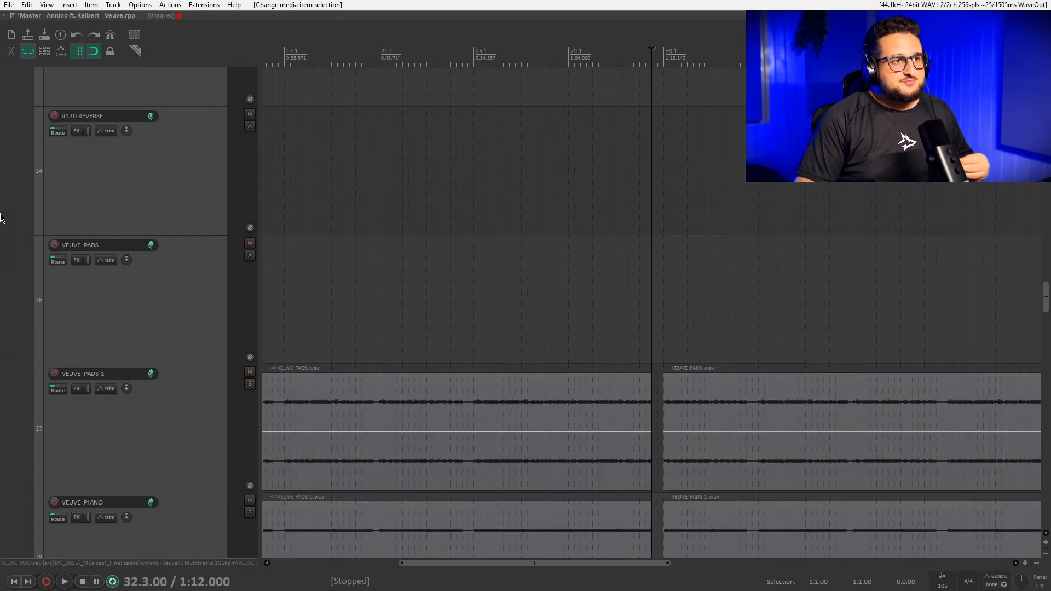
pyautogui.scroll(20, 1, 217)
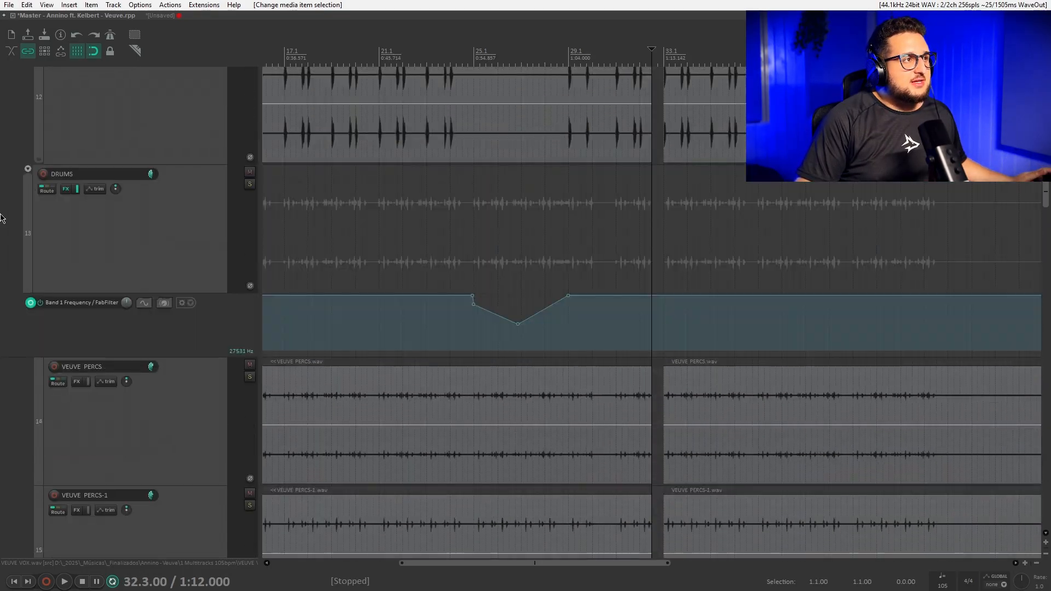
pyautogui.scroll(-5, 252, 302)
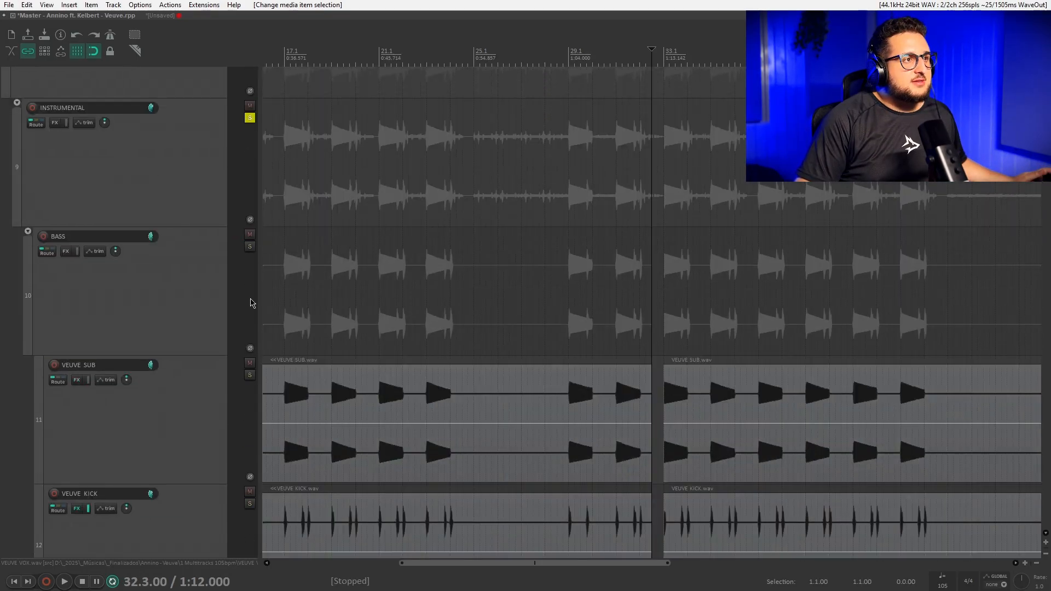
pyautogui.click(254, 127)
# Play the full mix from 31.1.83 while locating the vocal tracks, and stop playback.
pyautogui.scroll(-12, 101, 183)
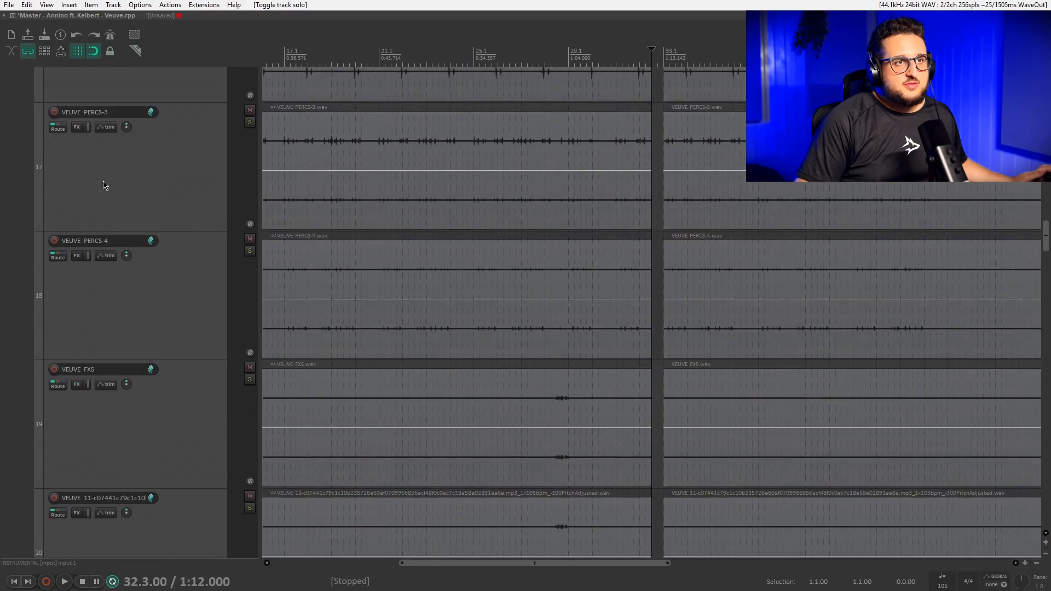
pyautogui.click(630, 258)
pyautogui.press('space')
pyautogui.scroll(-9, 160, 262)
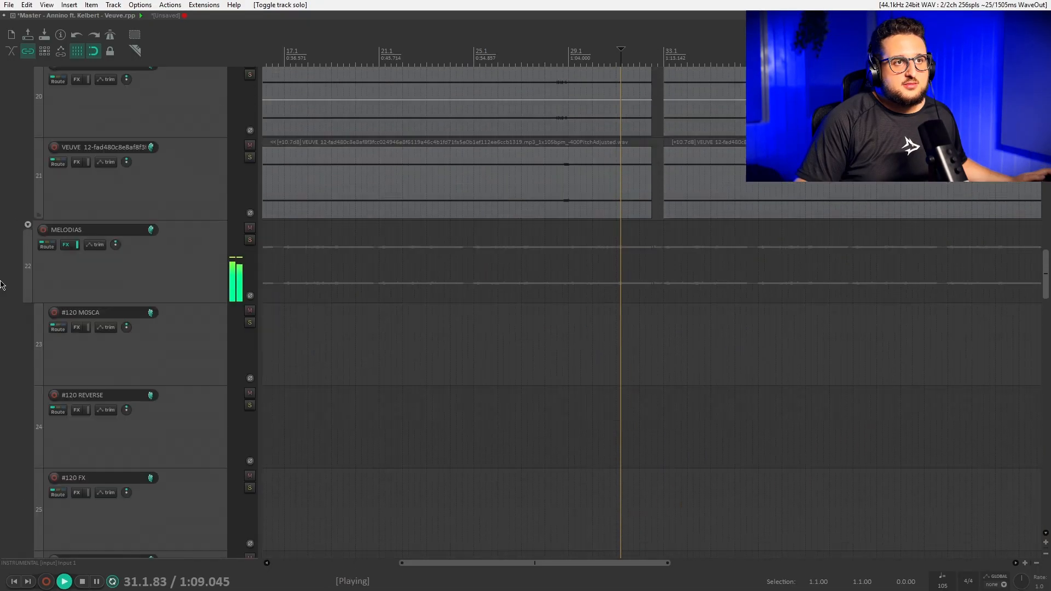
pyautogui.scroll(-15, 109, 273)
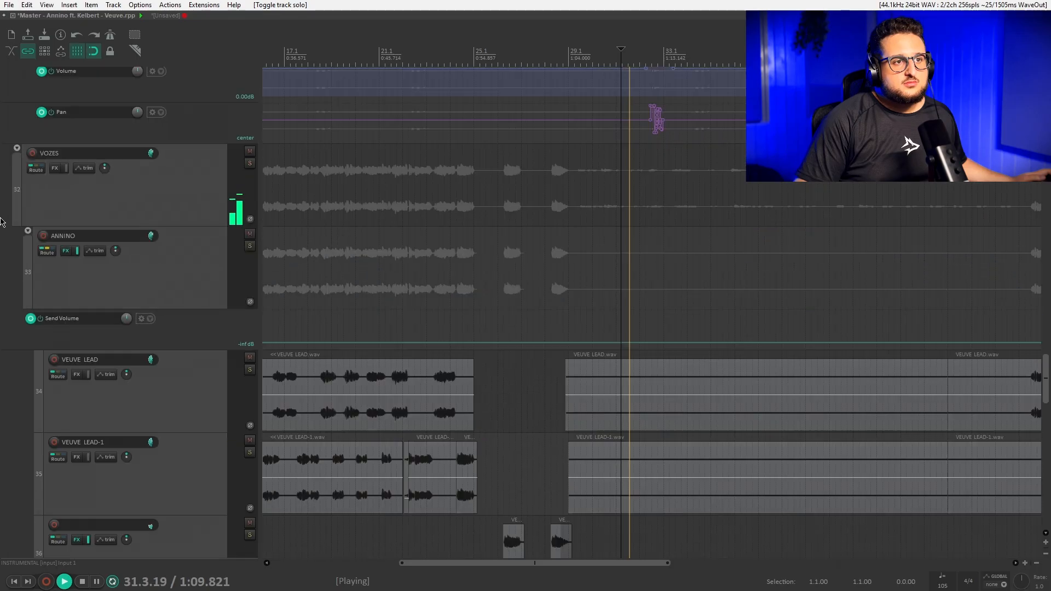
pyautogui.press('space')
# Place the edit cursor just after 32.1 and play the full mix into the automated VEUVE SUB-1 hits.
pyautogui.scroll(10, 246, 164)
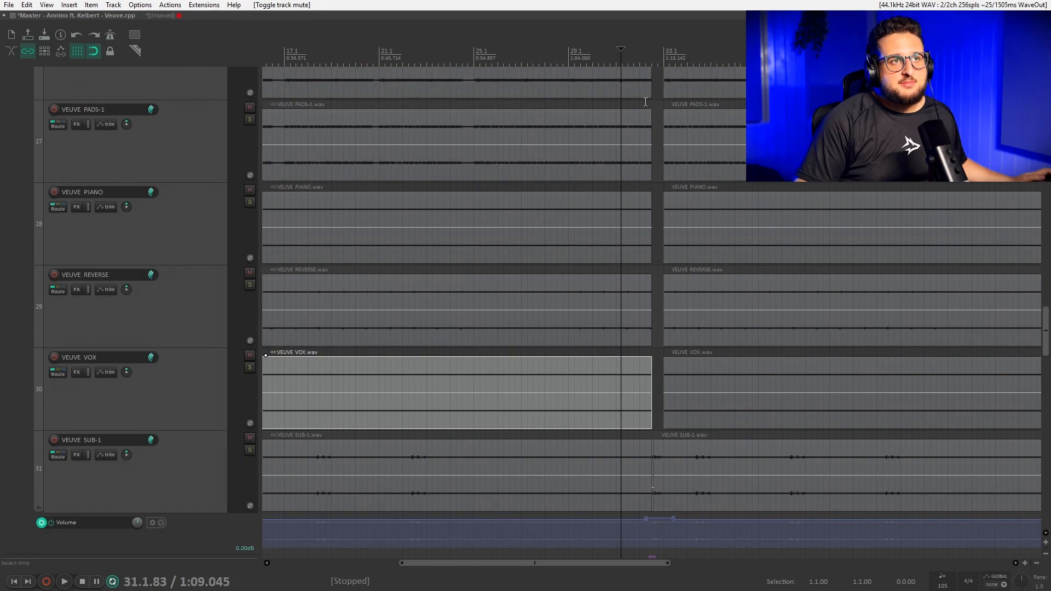
pyautogui.click(644, 102)
pyautogui.scroll(6, 643, 109)
pyautogui.press('space')
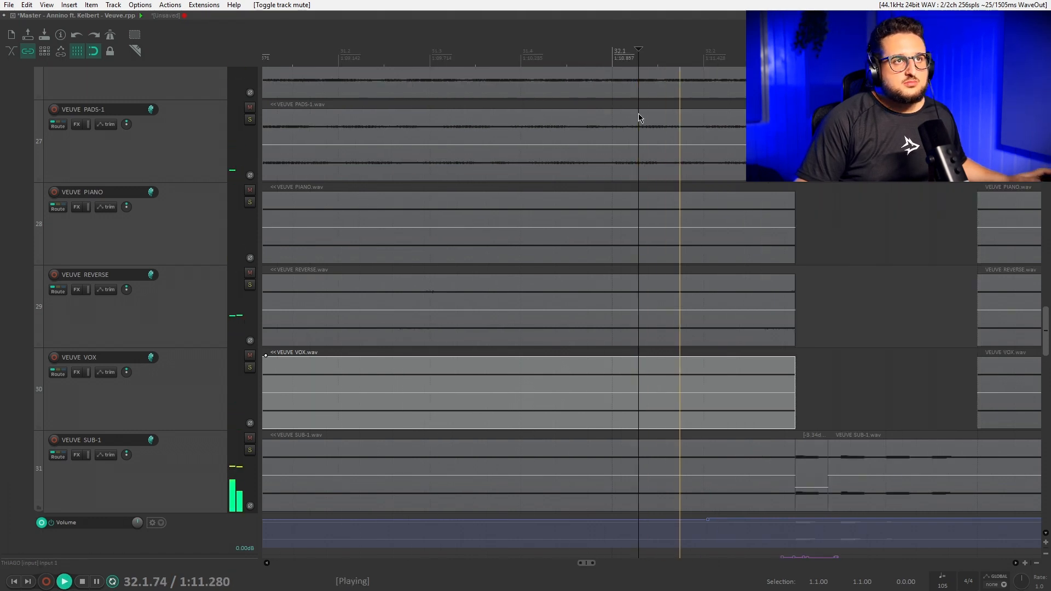
# Stop playback once the transition hits have played, and view the volume and pan envelopes of VEUVE SUB-1.
pyautogui.scroll(-6, 639, 117)
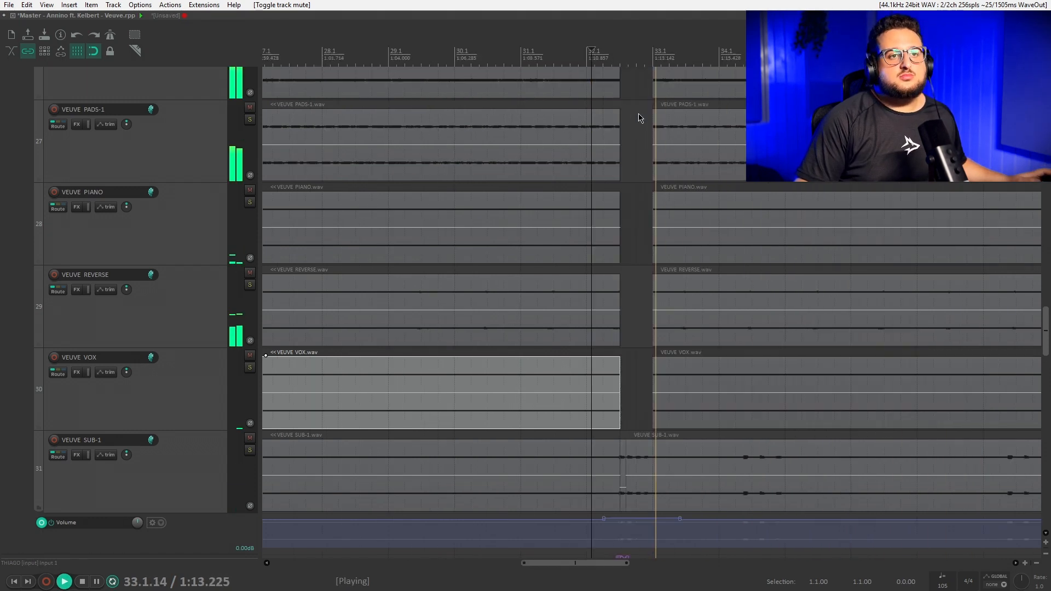
pyautogui.press('space')
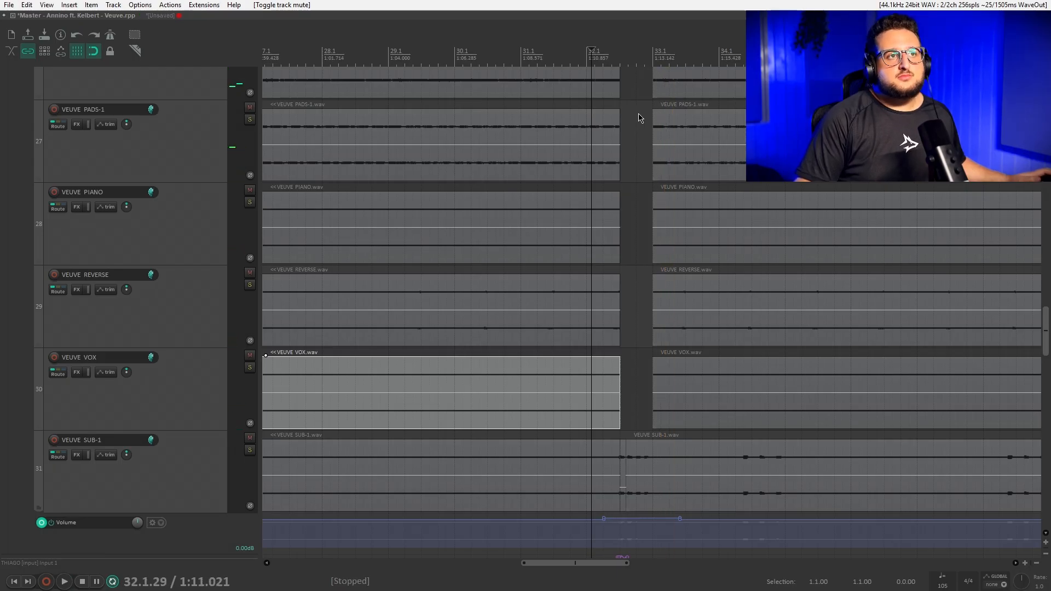
pyautogui.scroll(-5, 638, 118)
pyautogui.scroll(3, 639, 115)
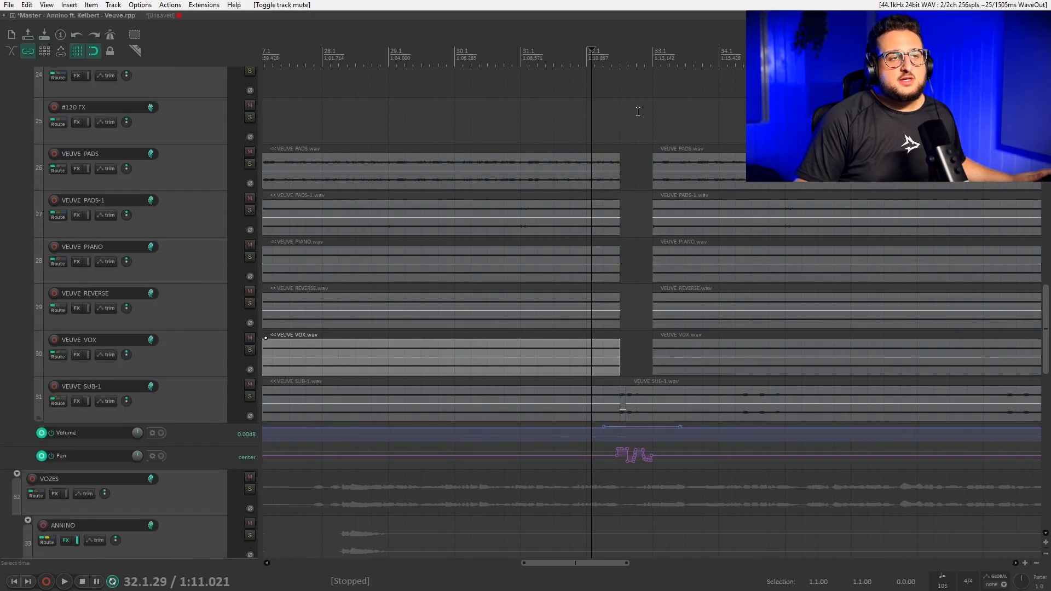
pyautogui.scroll(2, 1, 264)
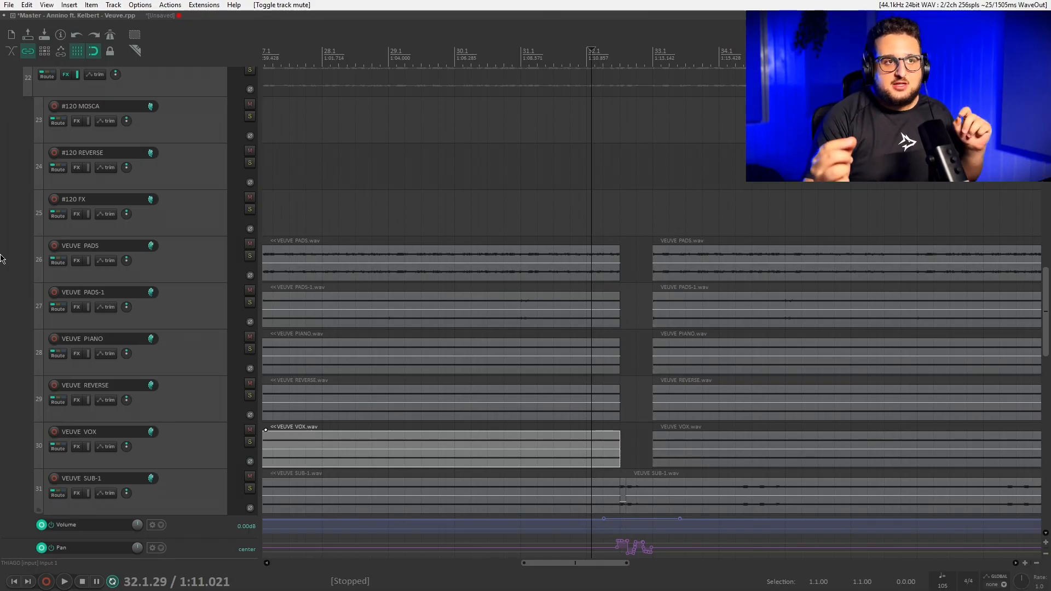
# Solo the INSTRUMENTAL folder track and place the edit cursor at 23.3.44, just before the drum filter automation.
pyautogui.scroll(8, 1, 257)
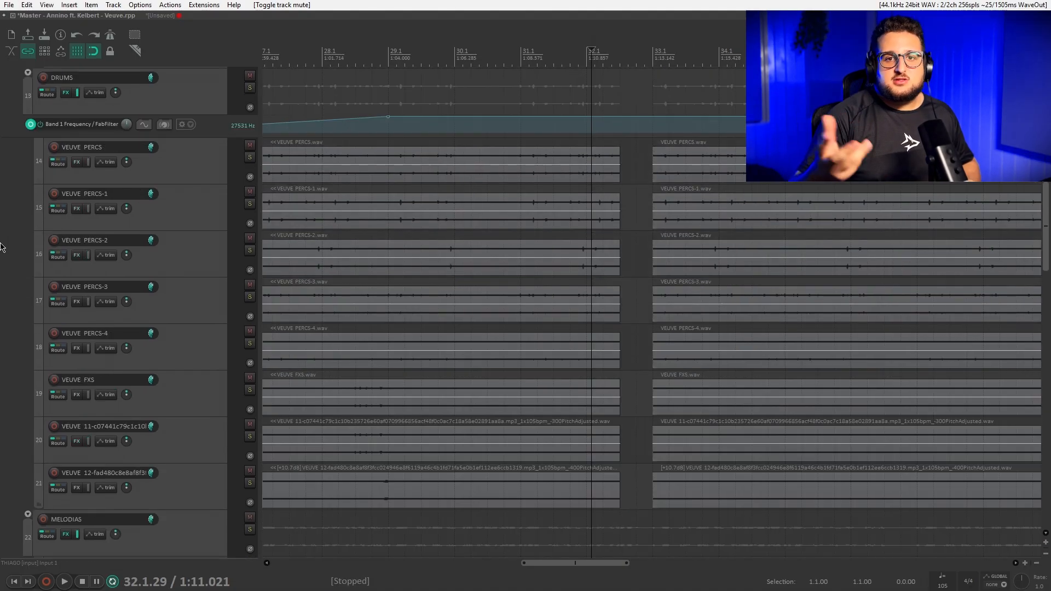
pyautogui.scroll(-5, 771, 187)
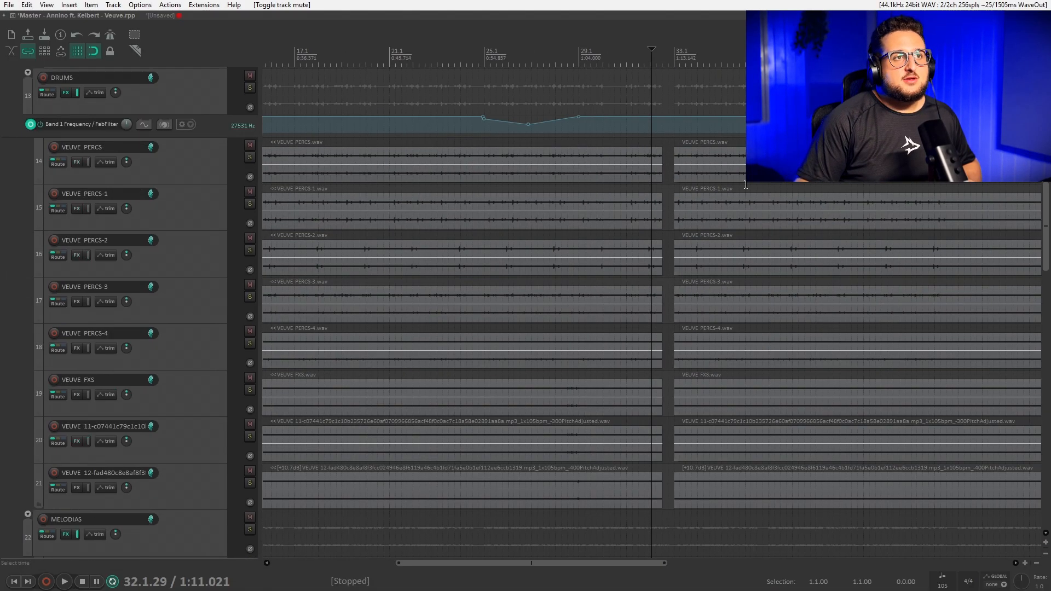
pyautogui.scroll(5, 1, 321)
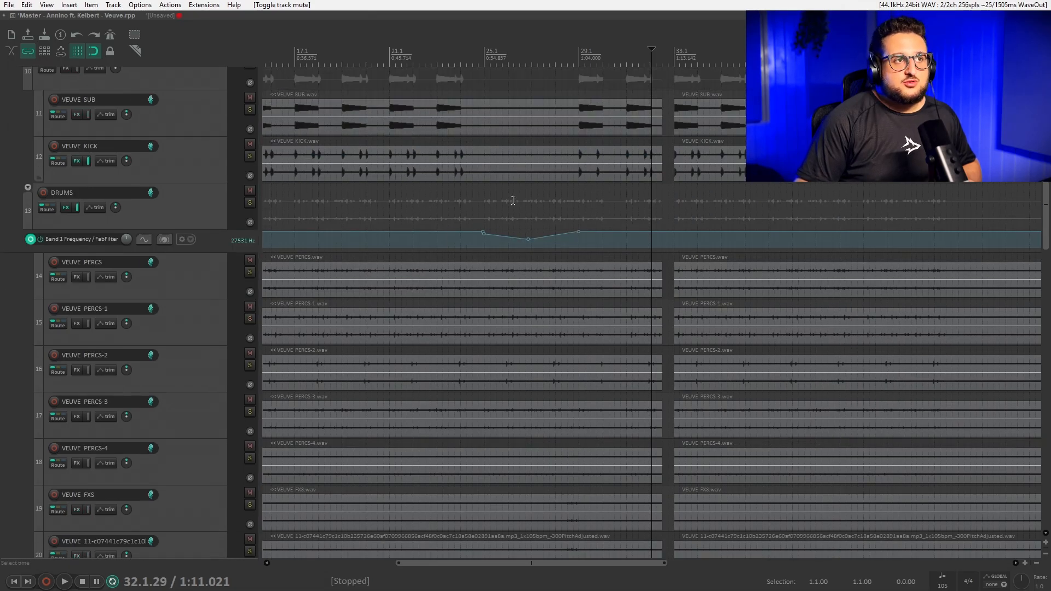
pyautogui.scroll(2, 1, 251)
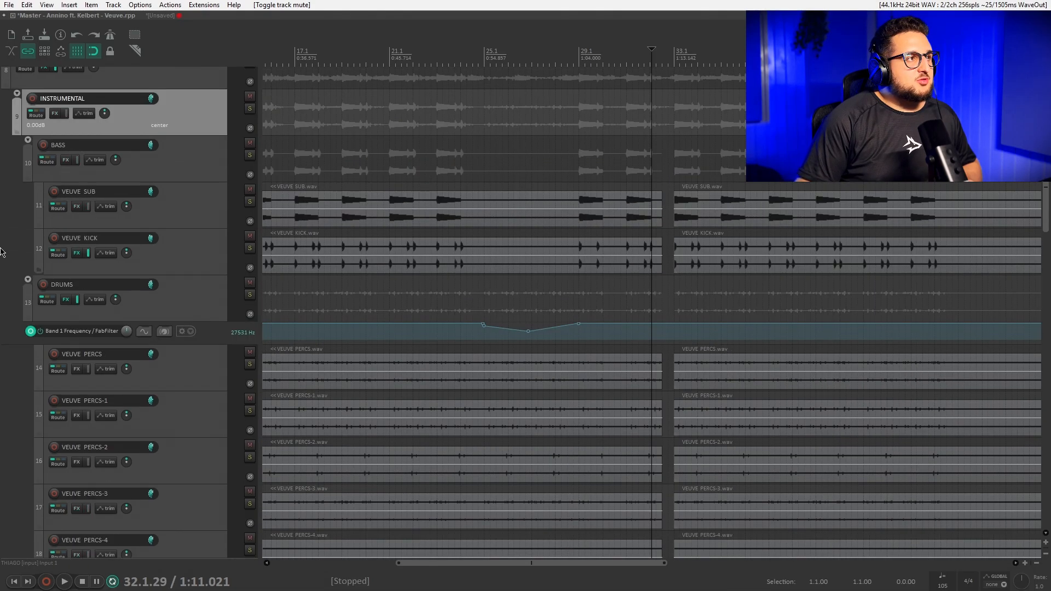
pyautogui.click(250, 109)
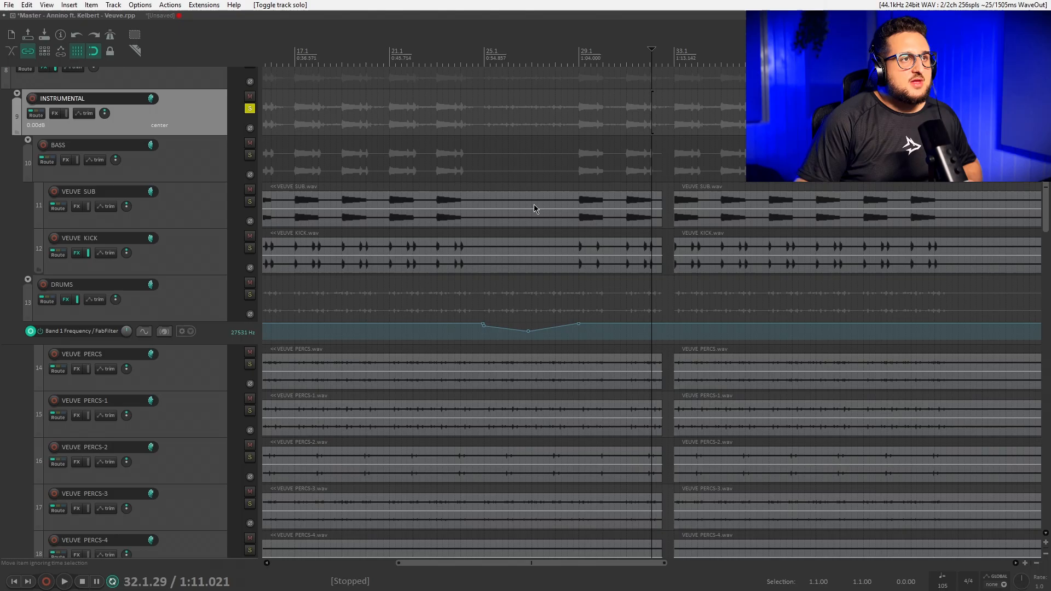
pyautogui.click(451, 143)
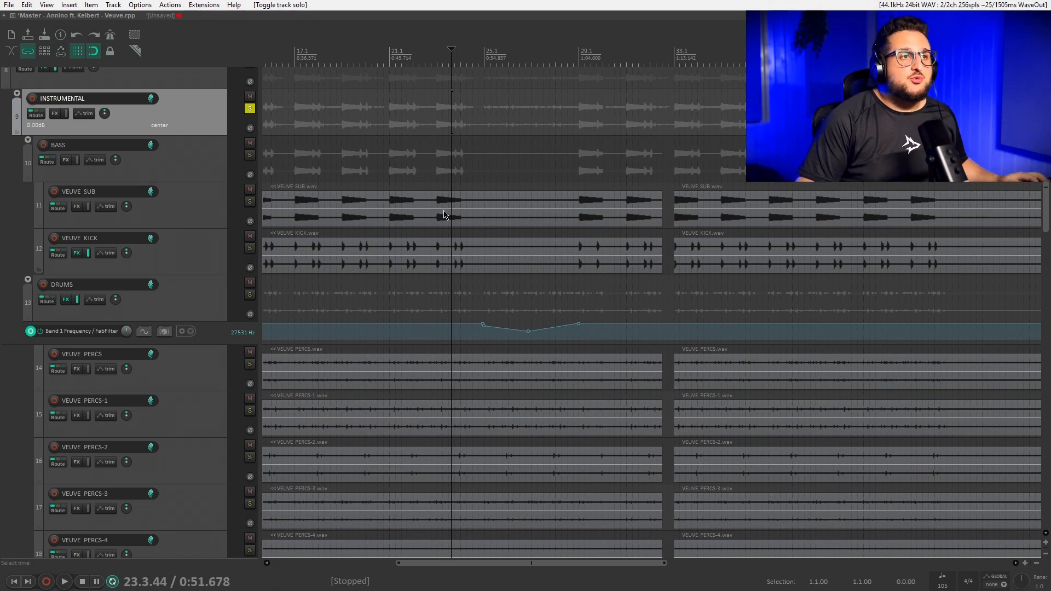
# Open the DRUMS folder's effects chain and select the high-cut band in the first FabFilter Pro-Q 3.
pyautogui.scroll(-1, 1, 200)
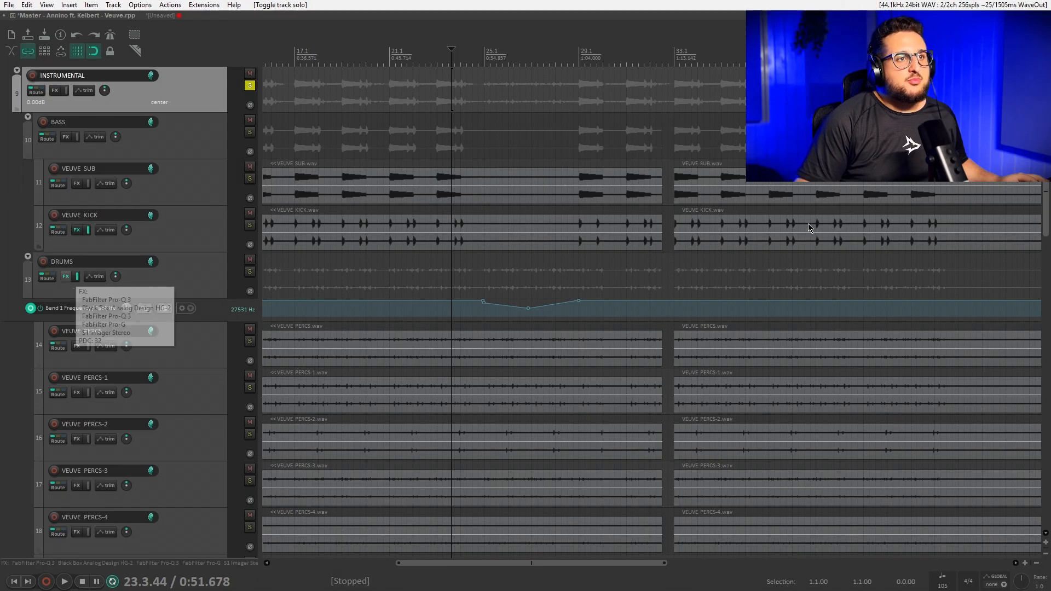
pyautogui.click(66, 276)
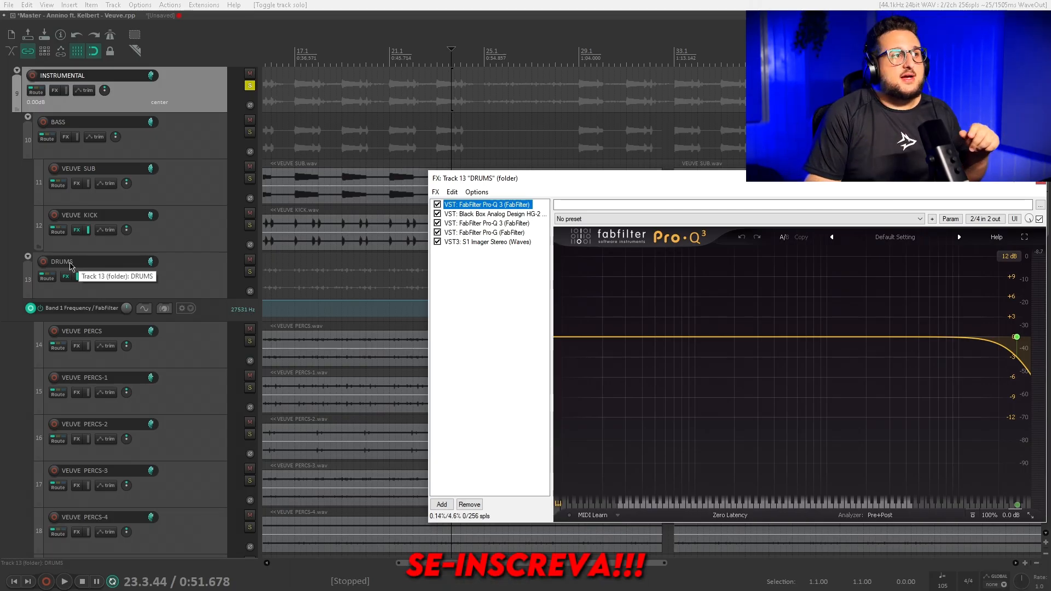
pyautogui.moveTo(844, 185); pyautogui.dragTo(637, 116)
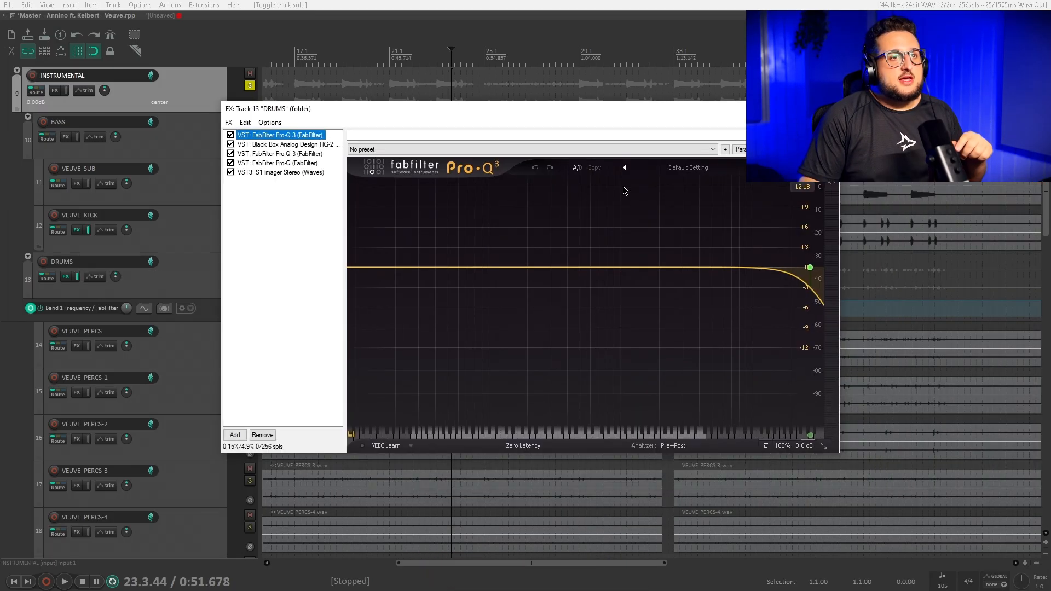
pyautogui.click(810, 268)
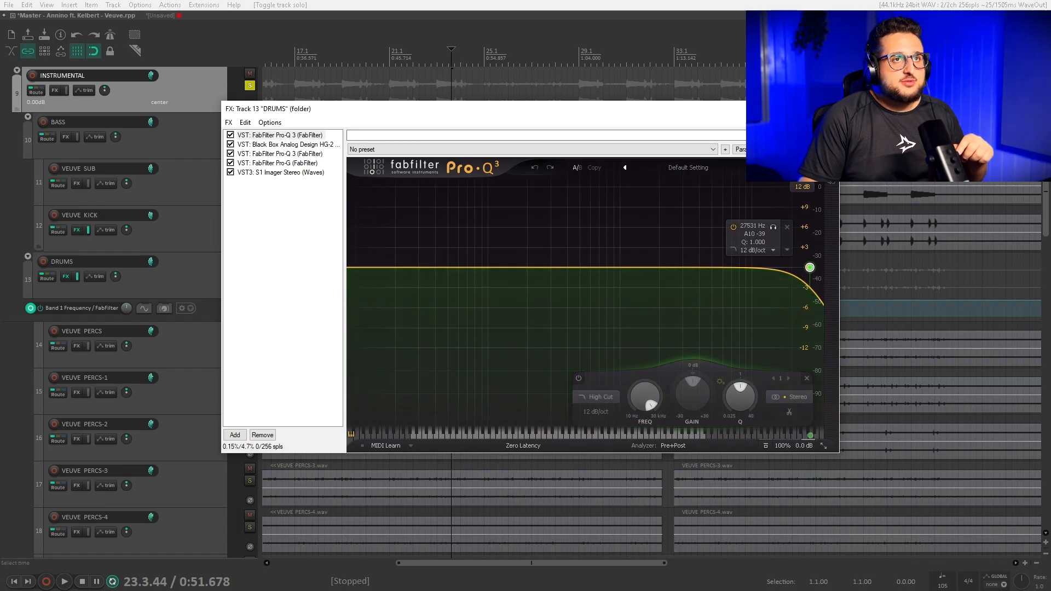
# Place the edit cursor at 26.4.28, examine the automated high-cut band there, and close the DRUMS effects window.
pyautogui.moveTo(754, 111); pyautogui.dragTo(708, 384)
pyautogui.click(527, 288)
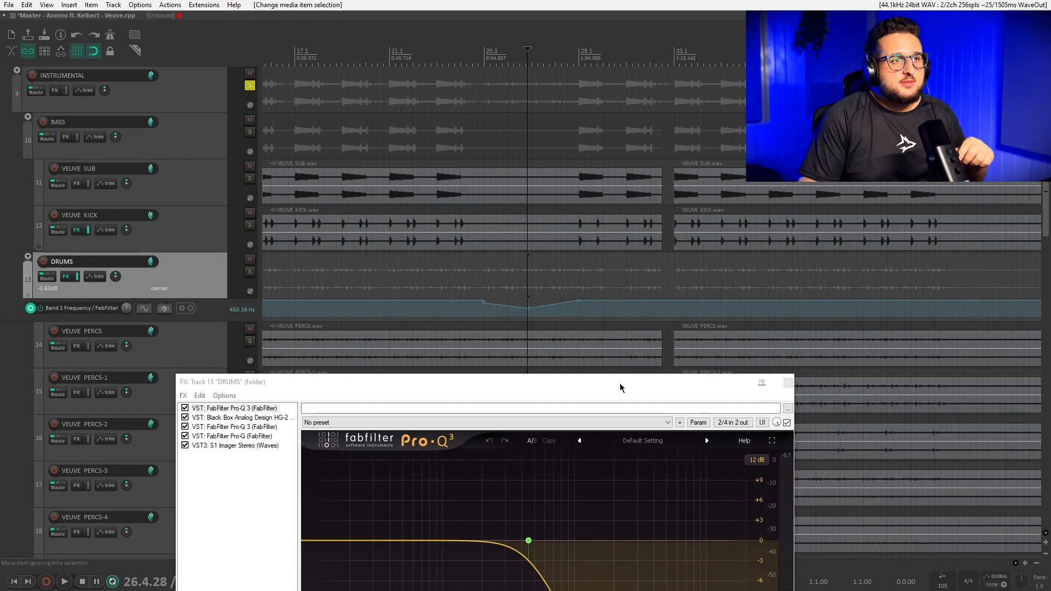
pyautogui.moveTo(620, 385); pyautogui.dragTo(640, 155)
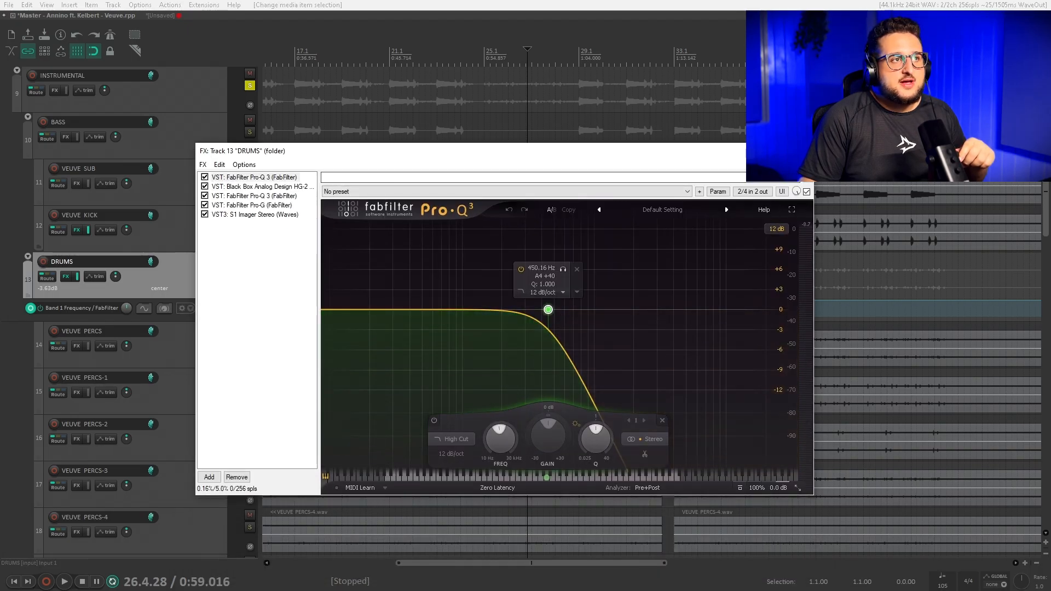
pyautogui.click(801, 151)
# Play the soloed instrumental from 22.3.93 through the DRUMS filter automation, and stop after it reopens.
pyautogui.click(446, 154)
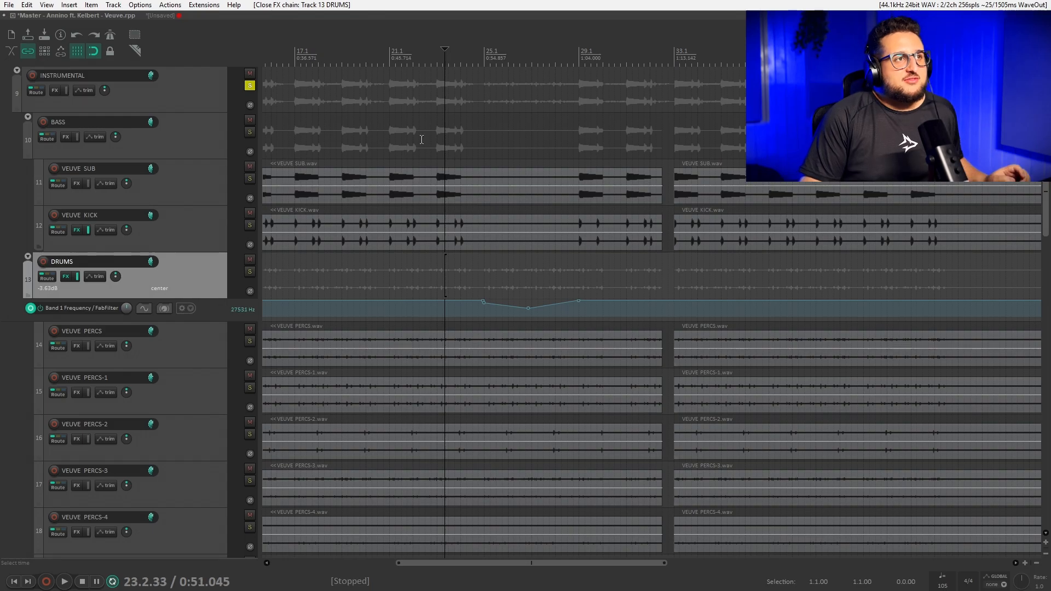
pyautogui.click(437, 131)
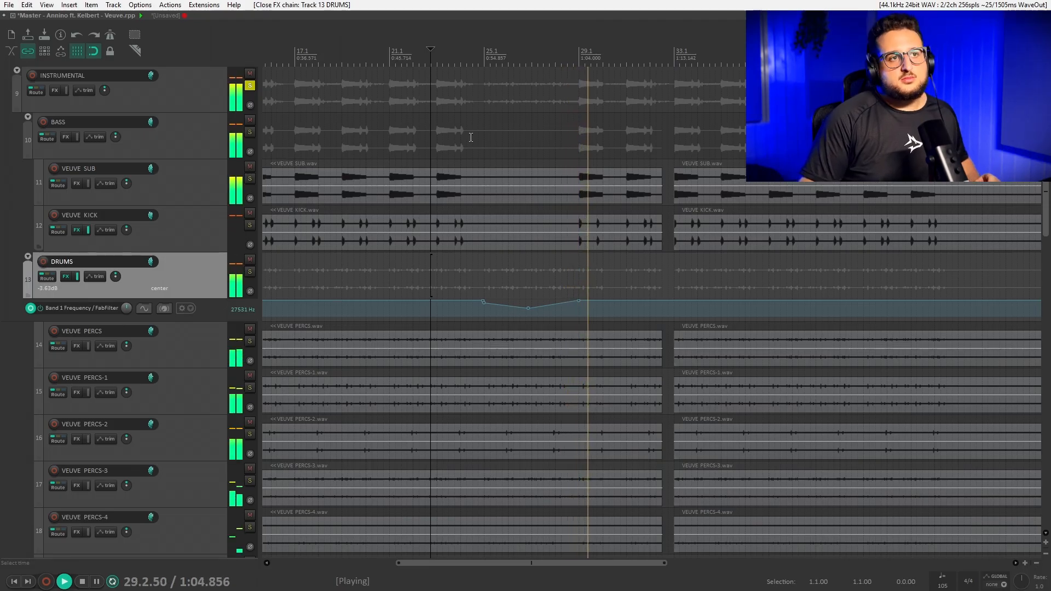
pyautogui.scroll(-4, 519, 253)
pyautogui.press('space')
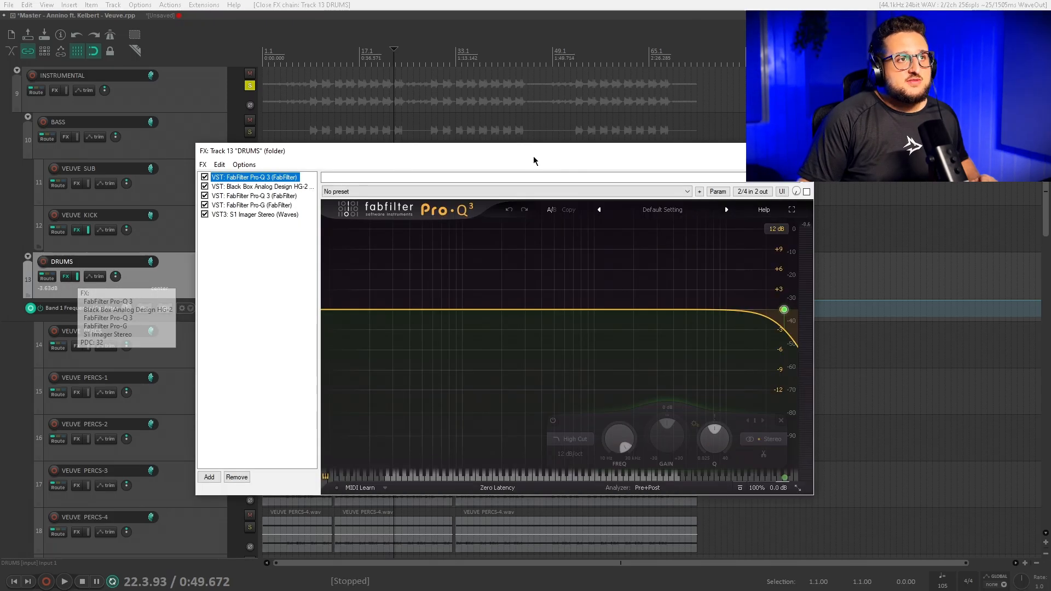
# Add a high-shelf band at about 7307 Hz with about +5.5 dB gain in the first Pro-Q 3 on DRUMS.
pyautogui.moveTo(534, 160); pyautogui.dragTo(578, 142)
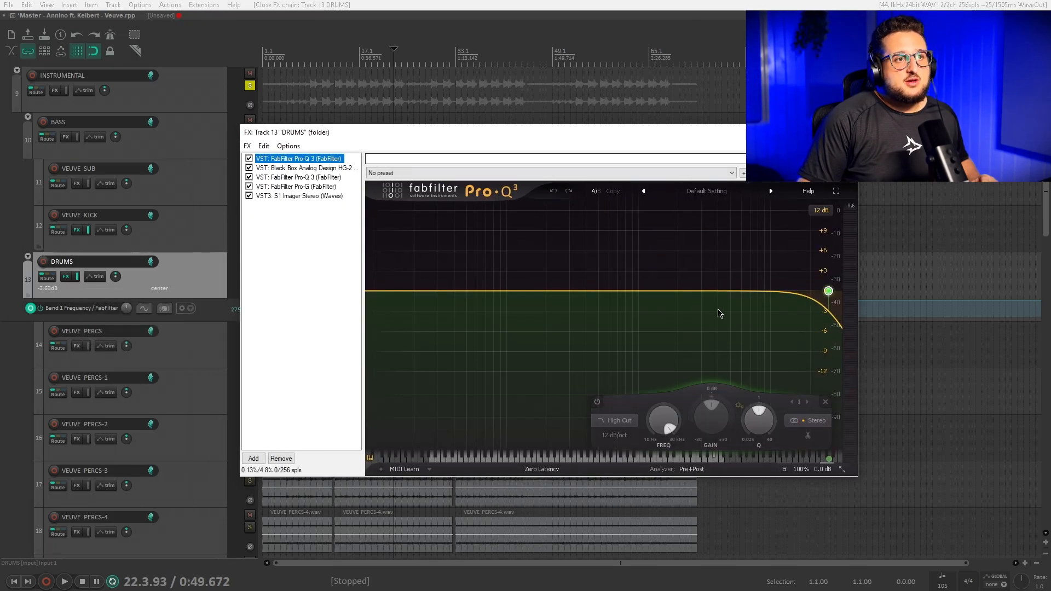
pyautogui.moveTo(753, 291); pyautogui.dragTo(753, 255)
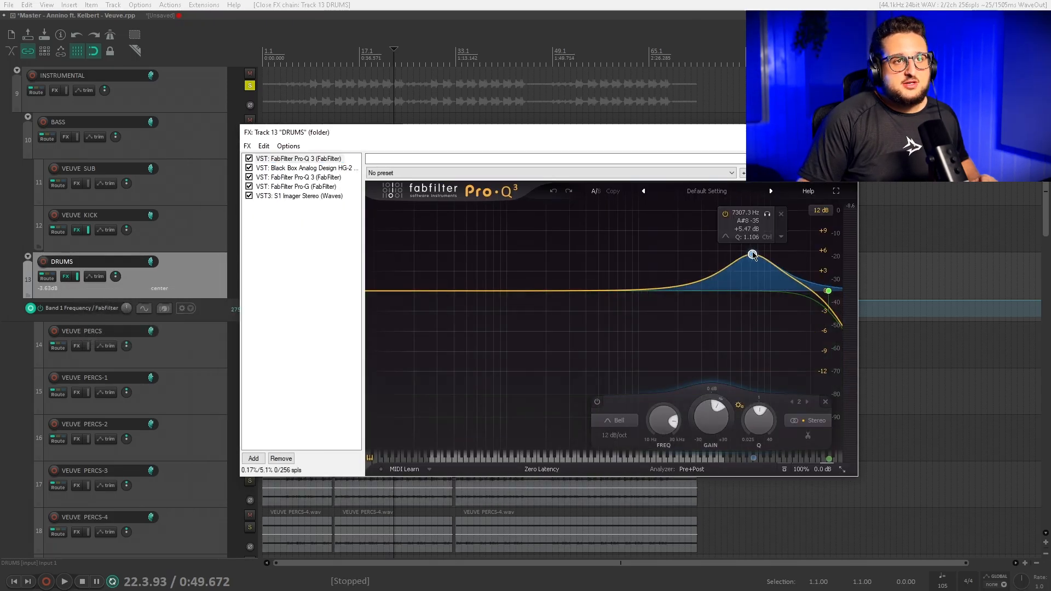
pyautogui.click(604, 422)
pyautogui.click(622, 353)
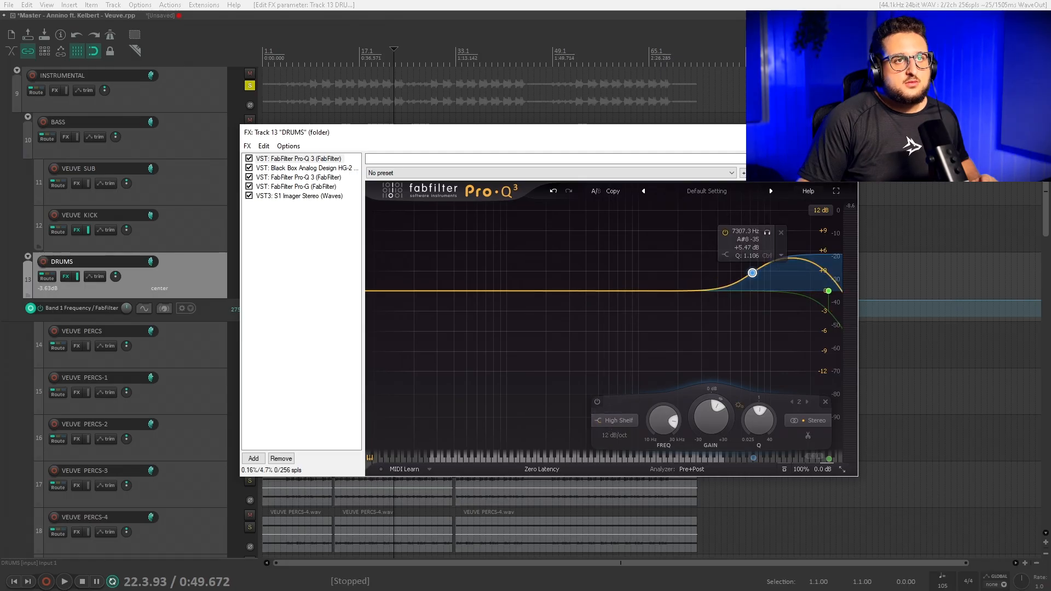
# Place the edit cursor at 79.1.00 and move the high-shelf band to about 1170 Hz and +6.4 dB.
pyautogui.moveTo(775, 136); pyautogui.dragTo(757, 282)
pyautogui.click(734, 315)
pyautogui.moveTo(748, 408); pyautogui.dragTo(649, 414)
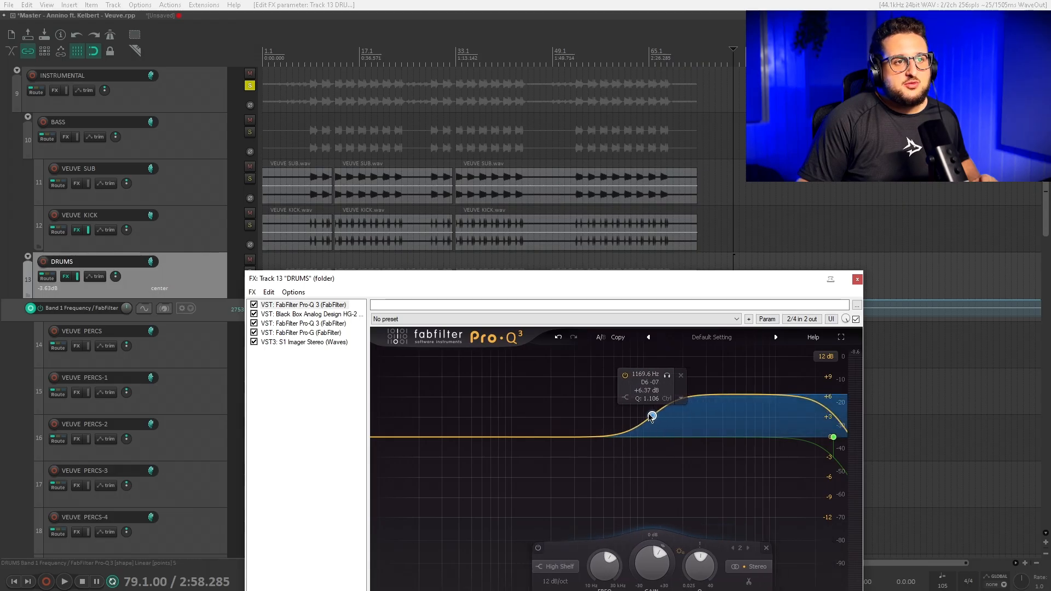
pyautogui.moveTo(715, 281); pyautogui.dragTo(724, 191)
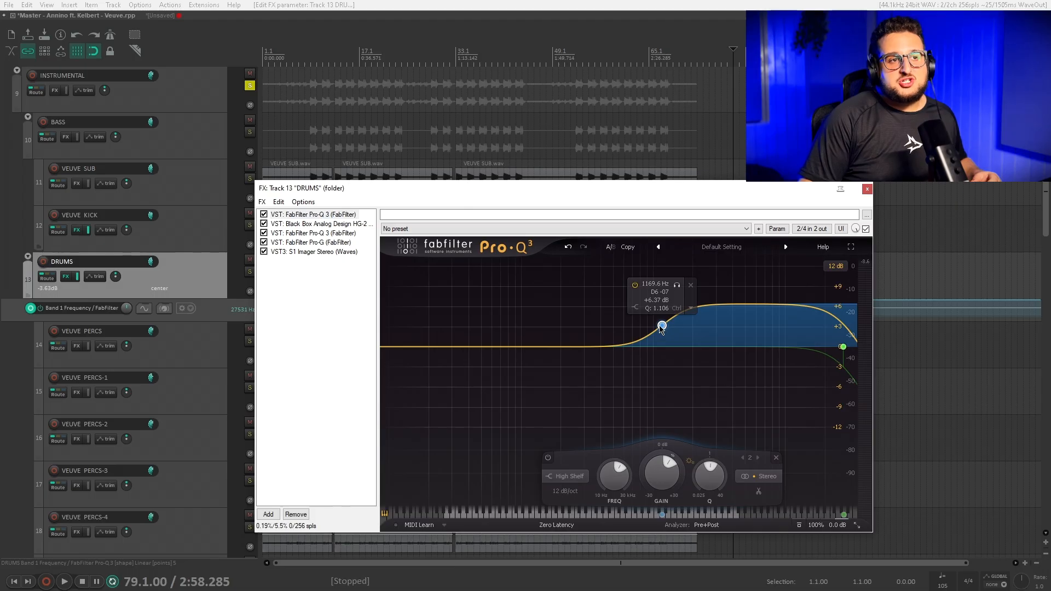
# Lower the high-shelf band to about -3 dB at 1181 Hz, and delete the band.
pyautogui.moveTo(661, 327); pyautogui.dragTo(661, 403)
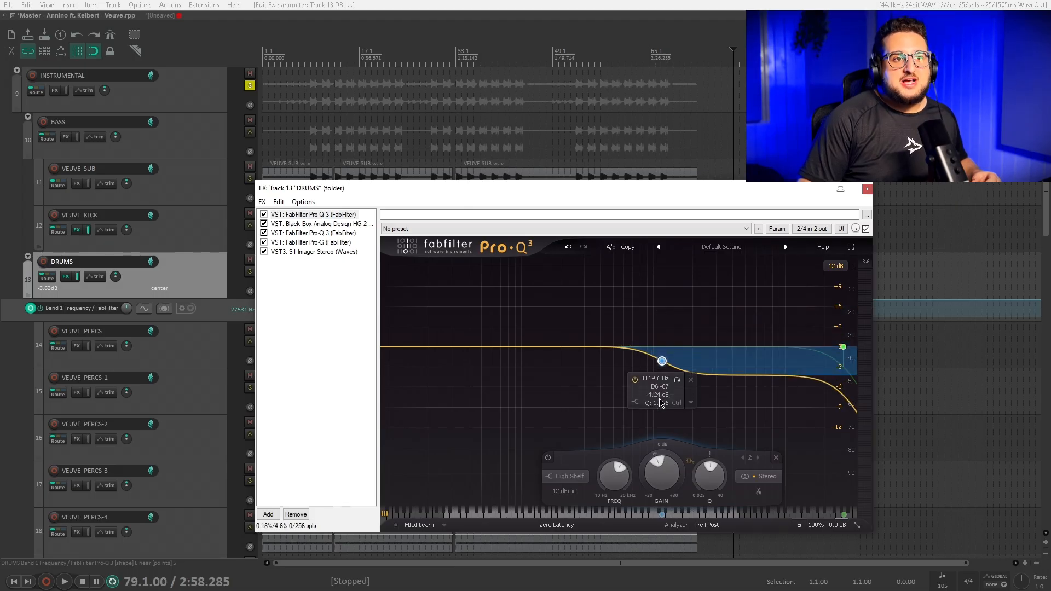
pyautogui.moveTo(661, 366); pyautogui.dragTo(663, 358)
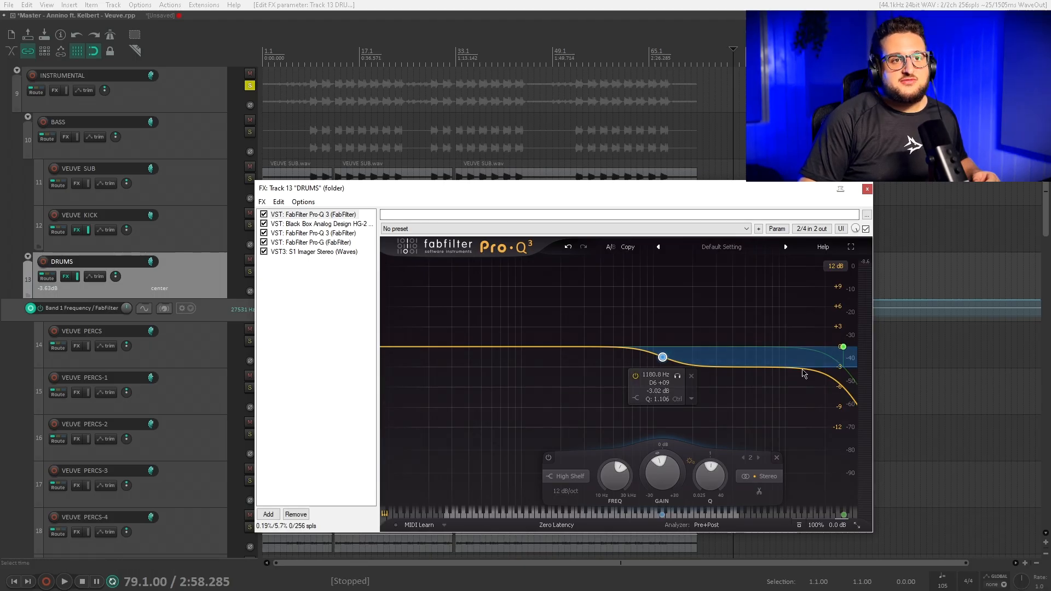
pyautogui.click(692, 376)
# Step the edit cursor through the filter dip between 25.1 and 29.3 to examine the high-cut's movement, and close the effects window.
pyautogui.moveTo(775, 248); pyautogui.dragTo(816, 330)
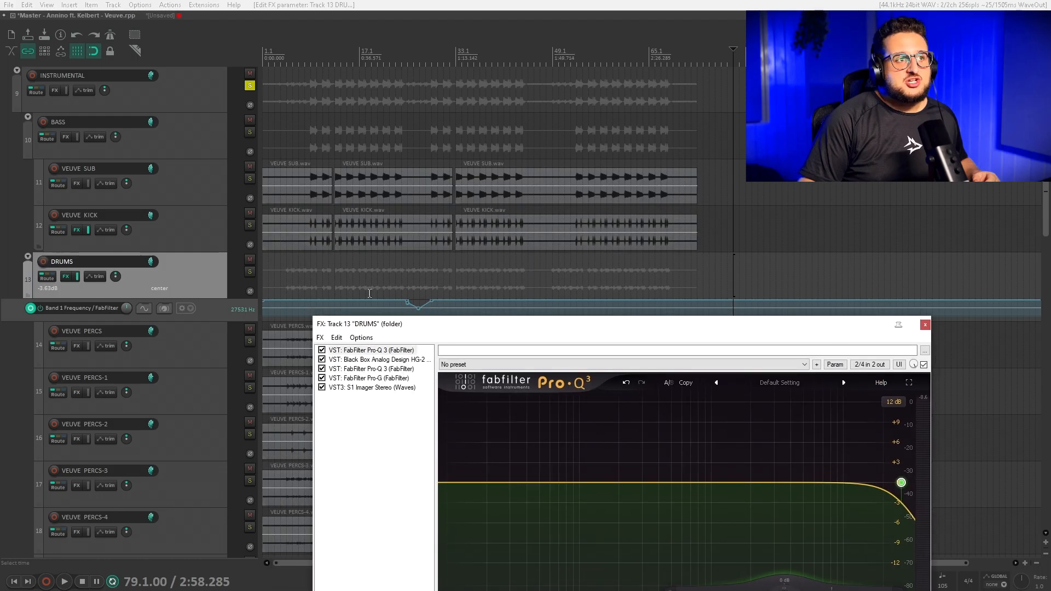
pyautogui.click(407, 289)
pyautogui.click(412, 283)
pyautogui.click(422, 280)
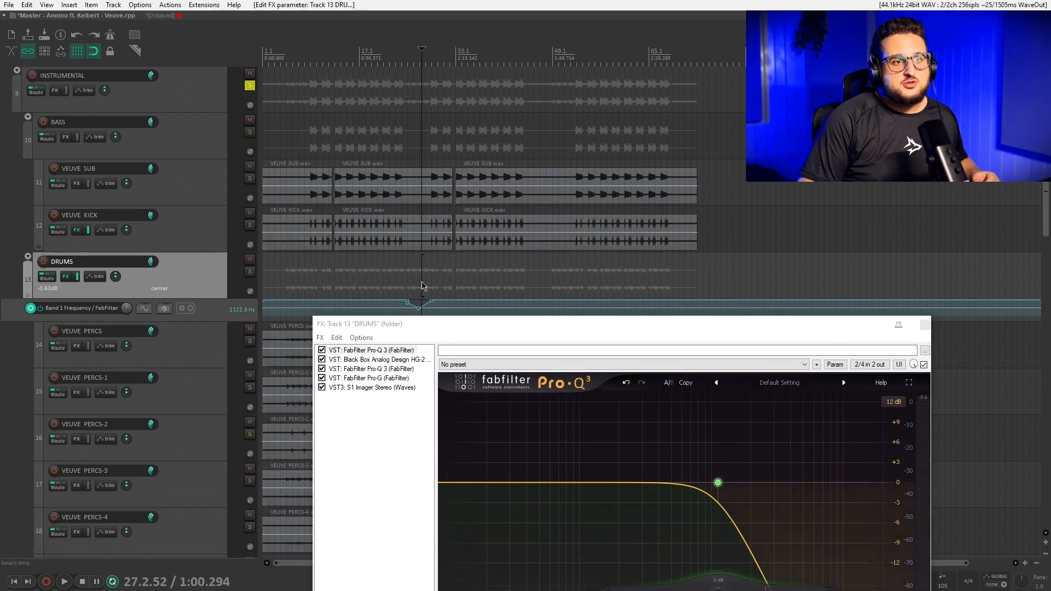
pyautogui.click(425, 278)
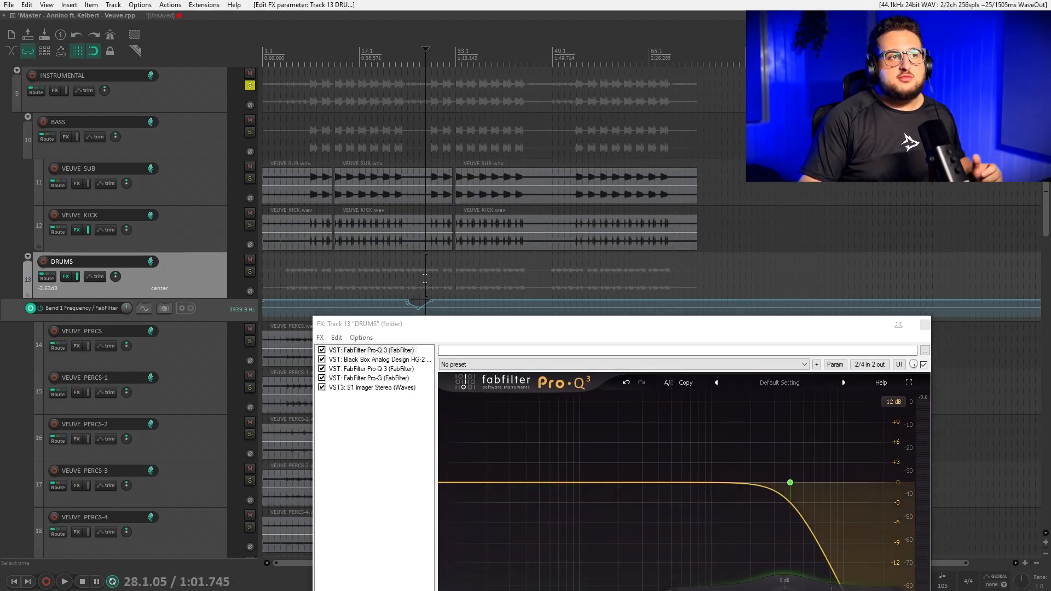
pyautogui.click(406, 287)
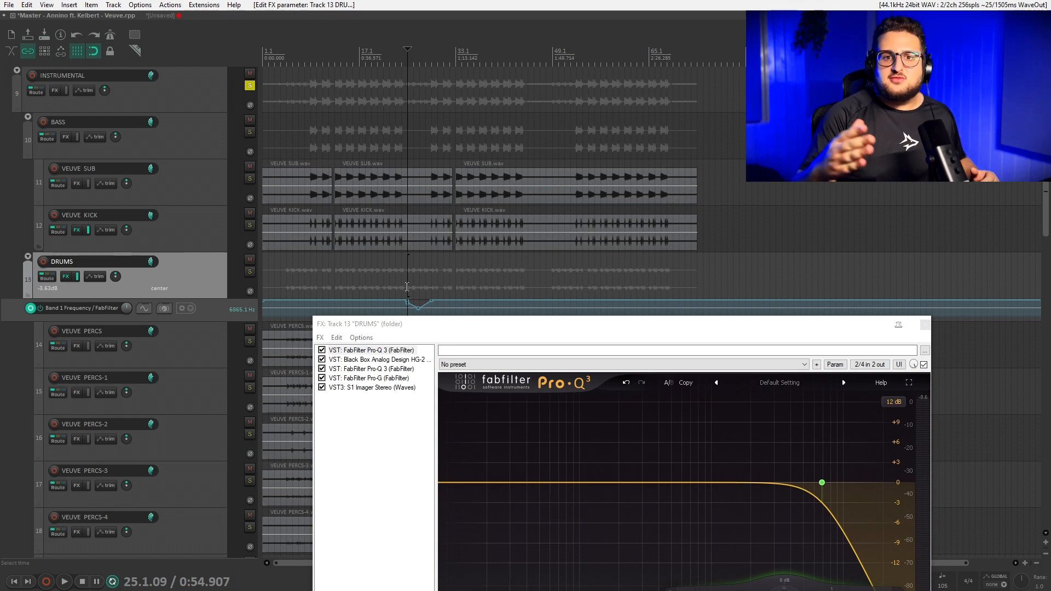
pyautogui.click(436, 256)
pyautogui.scroll(5, 437, 256)
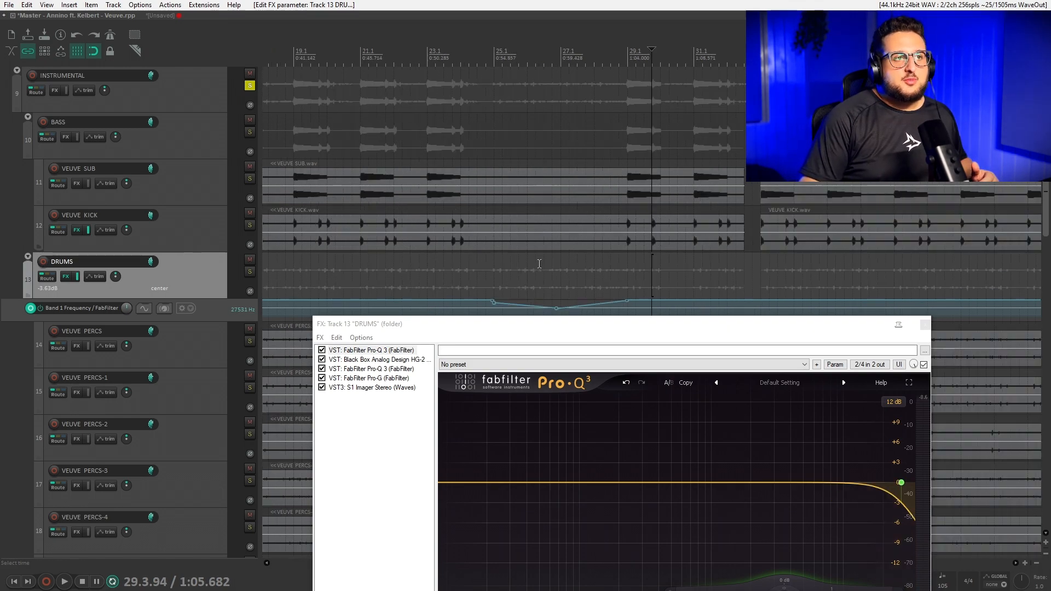
pyautogui.moveTo(617, 323); pyautogui.dragTo(628, 247)
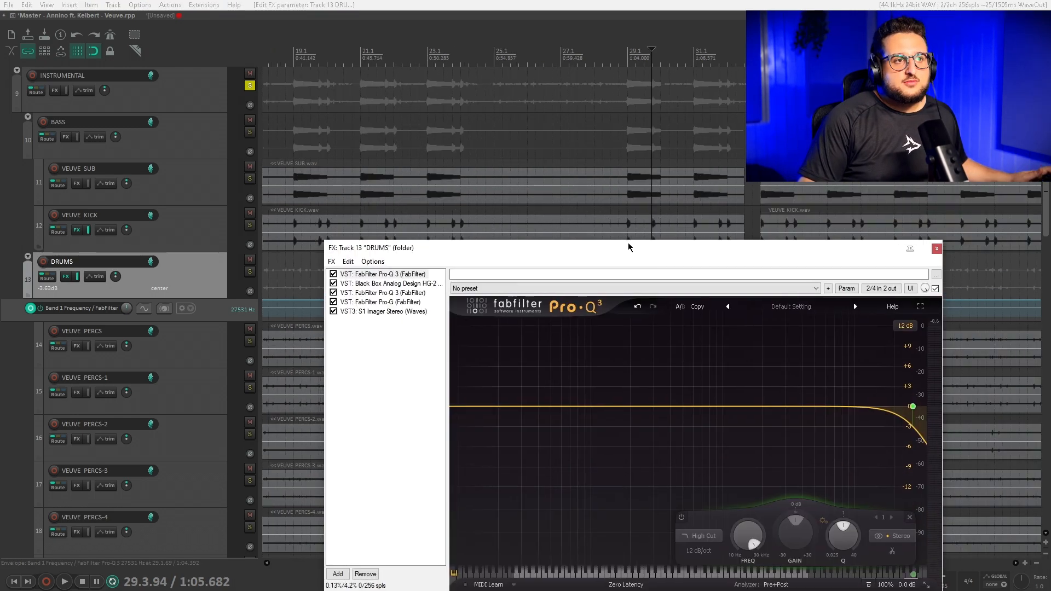
pyautogui.click(936, 250)
# Lower the Band 1 Frequency envelope point at 25.1.00 on DRUMS to about the level of the dip's lowest point.
pyautogui.scroll(5, 389, 230)
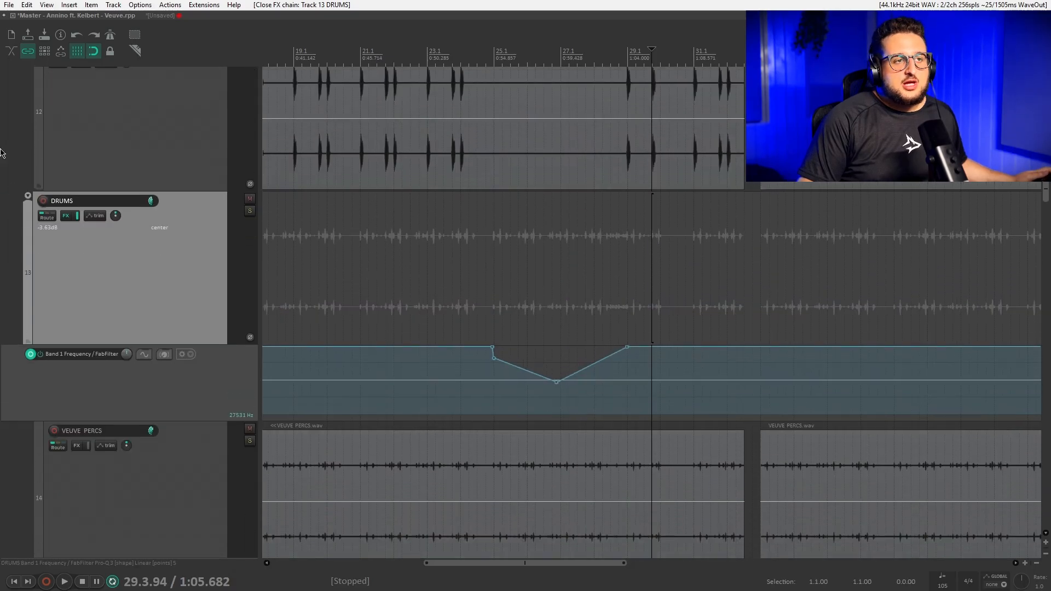
pyautogui.scroll(-2, 724, 323)
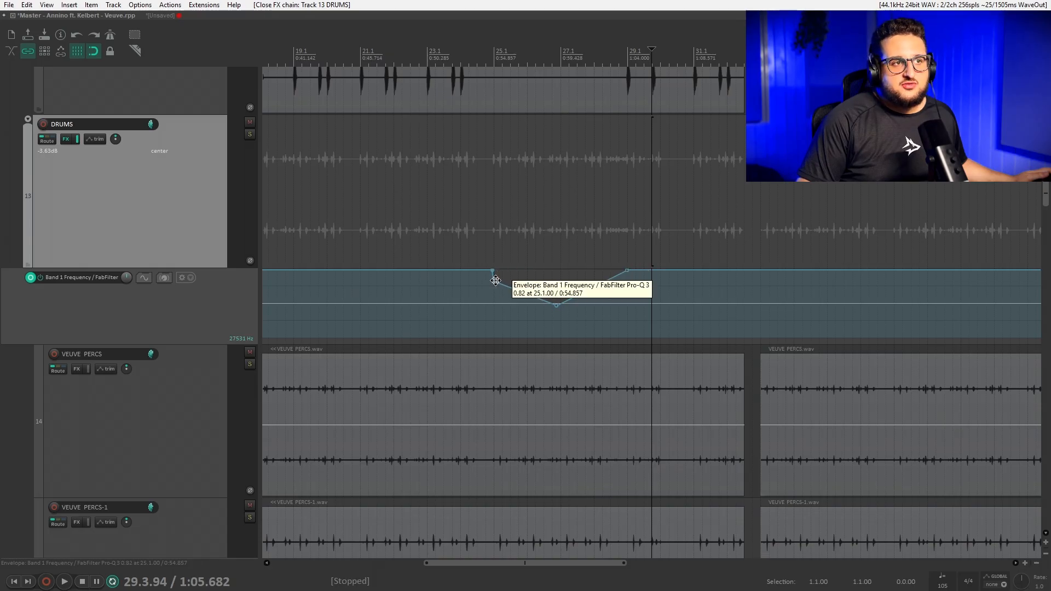
pyautogui.moveTo(495, 280); pyautogui.dragTo(492, 318)
pyautogui.click(621, 274)
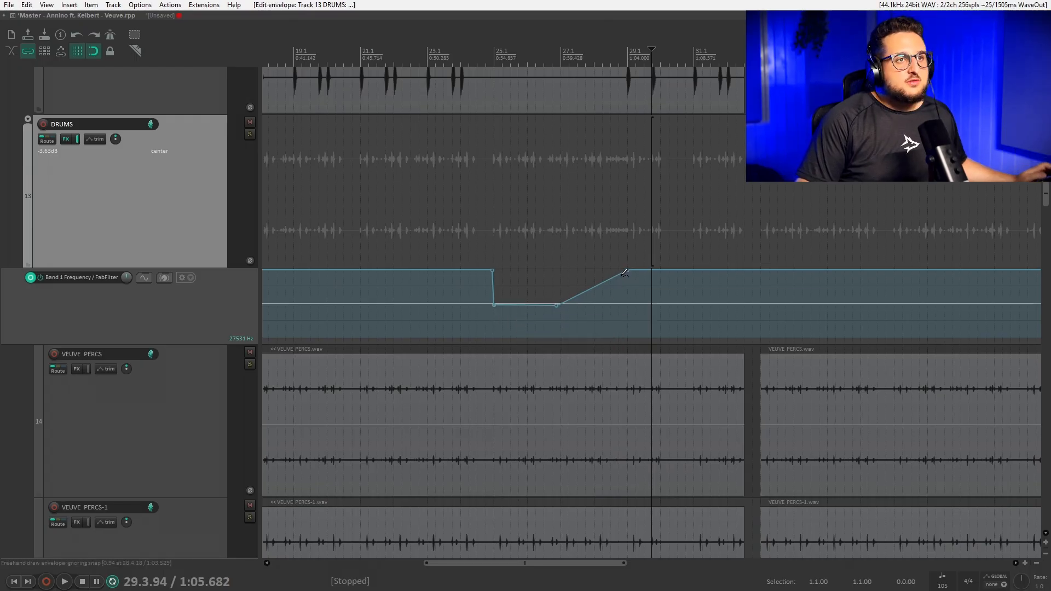
# Redraw the DRUMS Band 1 Frequency envelope so the dip stays low until an abrupt rise at bar 29.1.
pyautogui.moveTo(619, 275)
pyautogui.mouseDown()
pyautogui.moveTo(629, 340)
pyautogui.moveTo(628, 319)
pyautogui.moveTo(665, 307)
pyautogui.mouseUp()
pyautogui.scroll(5, 628, 282)
pyautogui.scroll(-2, 604, 240)
pyautogui.scroll(-4, 606, 243)
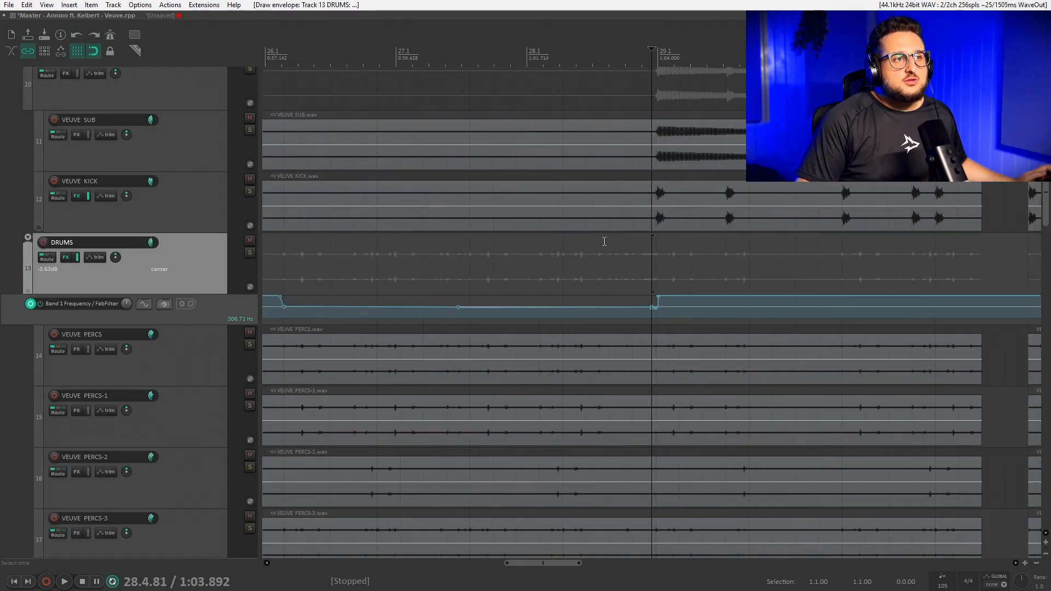
pyautogui.scroll(-3, 604, 241)
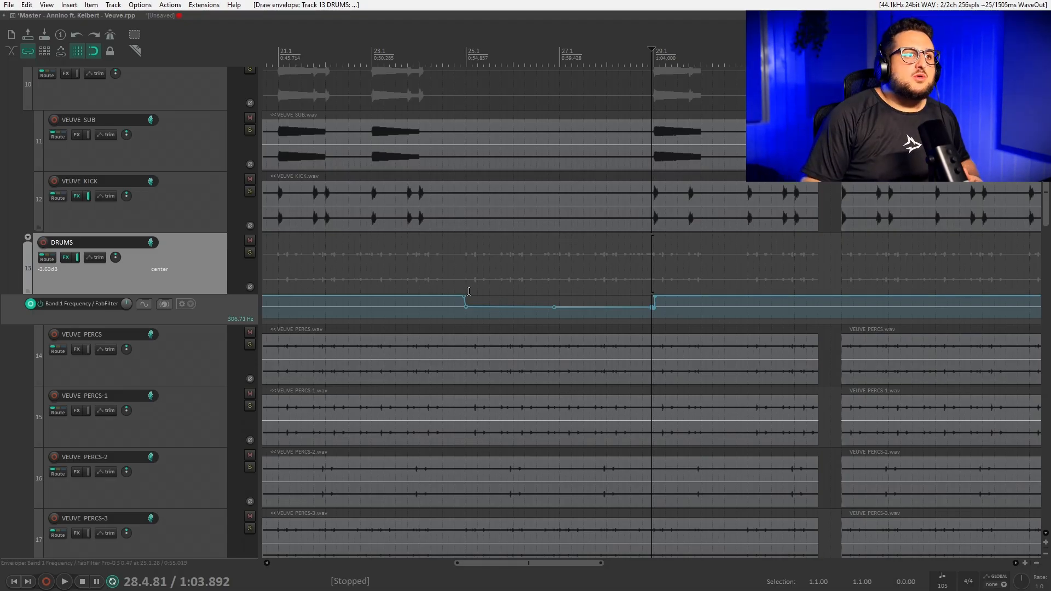
# Play the arrangement from 24.1.41 through the filter dip to just past bar 29 to hear the abrupt reopening.
pyautogui.click(459, 274)
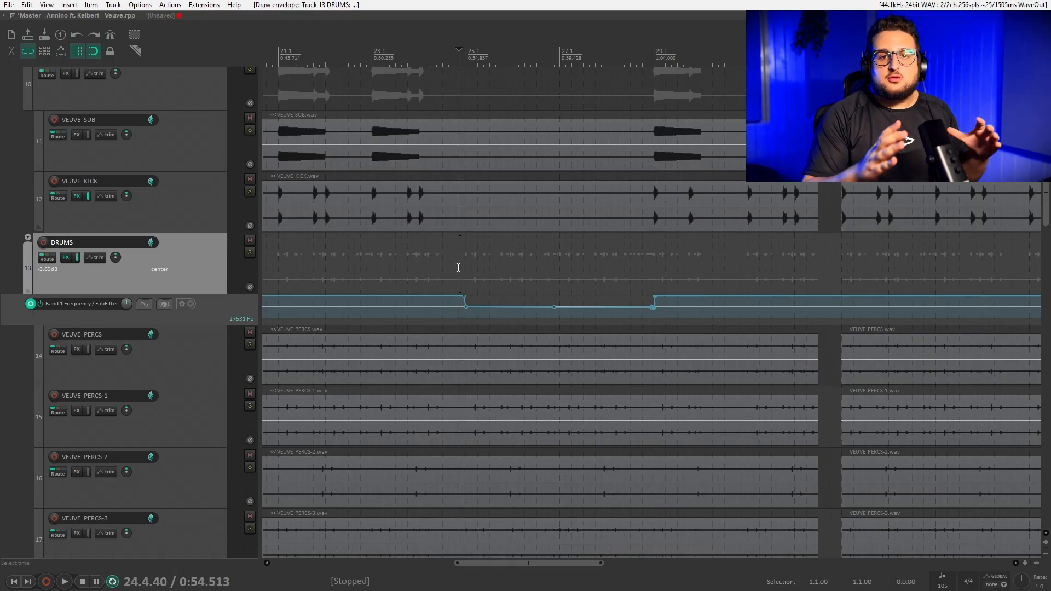
pyautogui.click(425, 248)
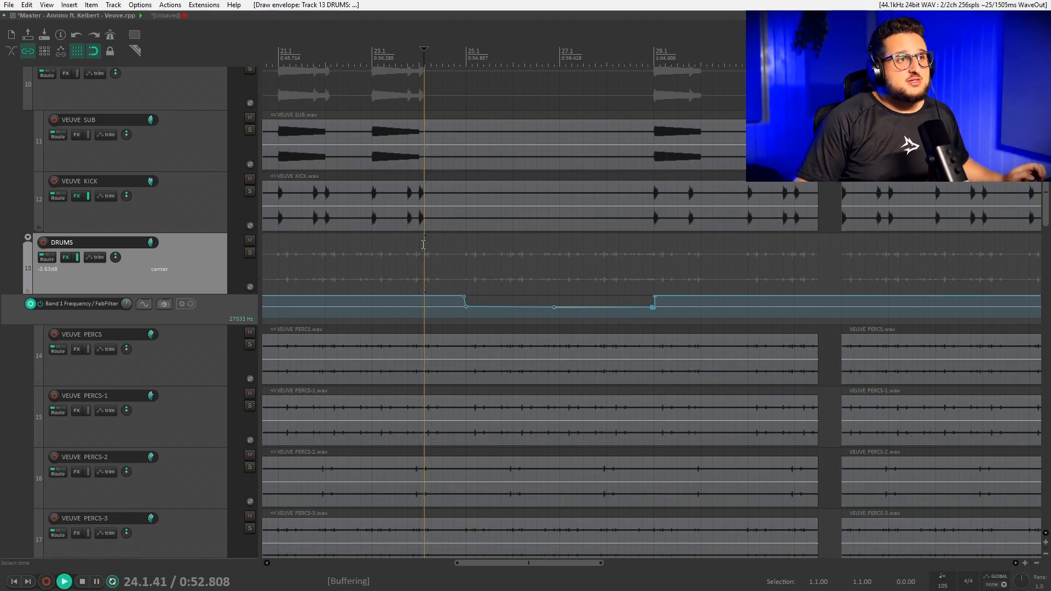
pyautogui.press('space')
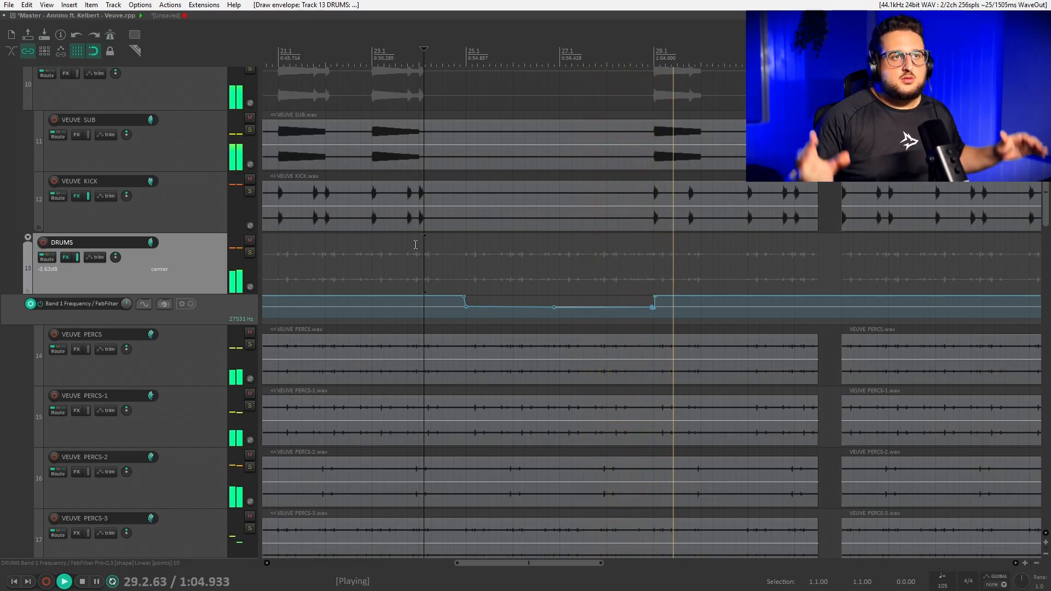
pyautogui.press('space')
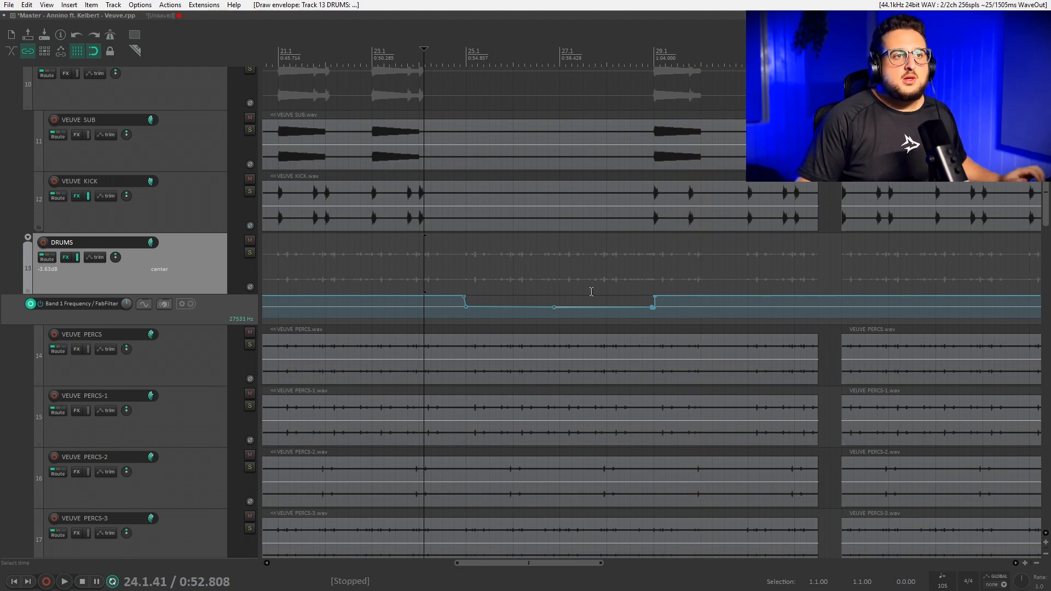
# Find the hits before bar 29 on the VEUVE 11 track and audition them soloed from 28.3.00, then unsolo the track.
pyautogui.scroll(3, 2, 240)
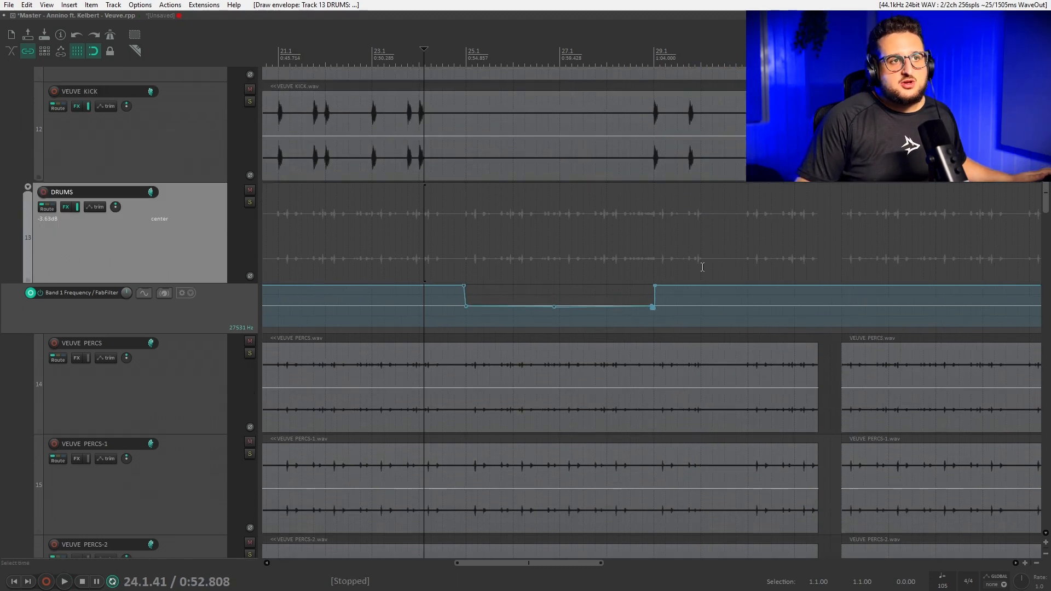
pyautogui.click(632, 243)
pyautogui.scroll(-5, 2, 260)
pyautogui.scroll(1, 3, 261)
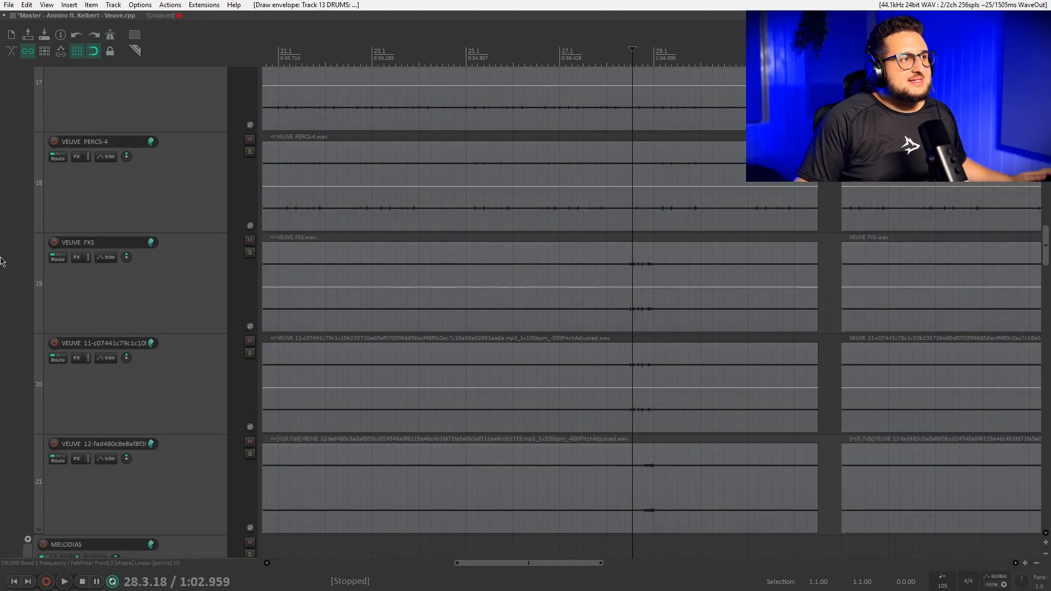
pyautogui.click(636, 335)
pyautogui.scroll(5, 641, 335)
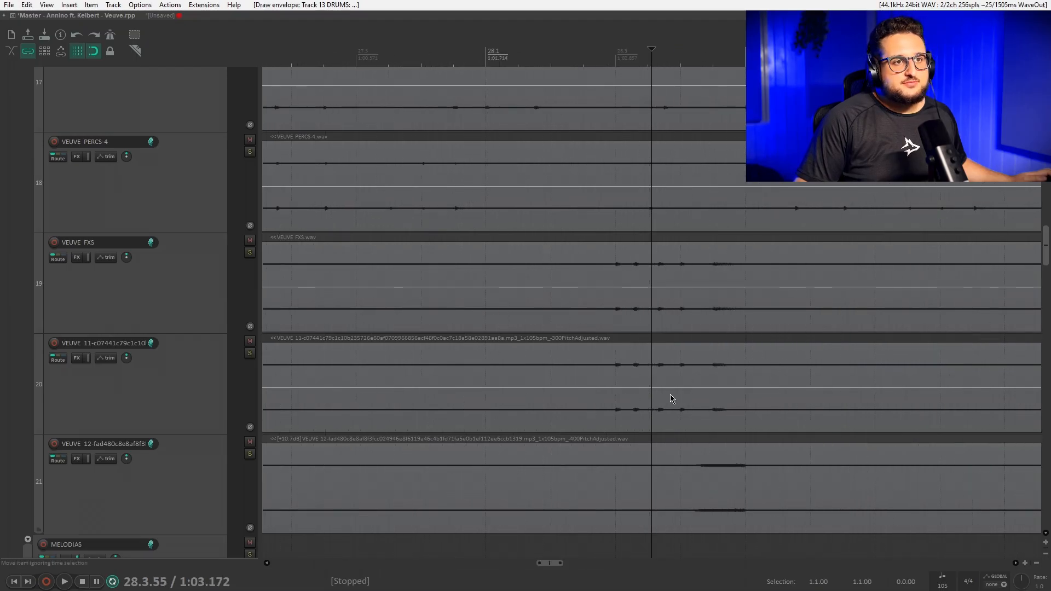
pyautogui.click(611, 368)
pyautogui.click(250, 353)
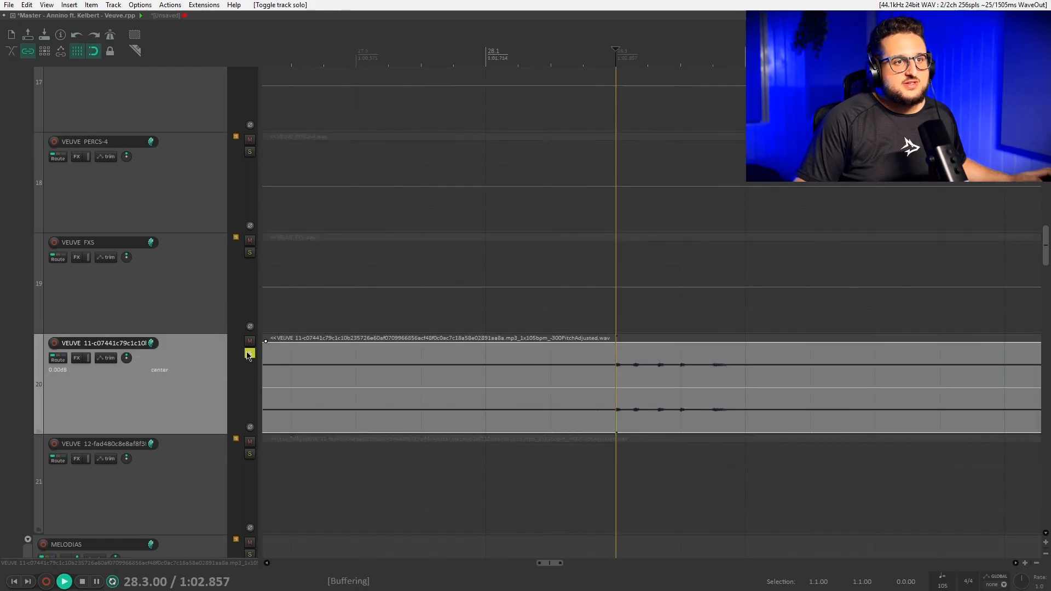
pyautogui.press('space')
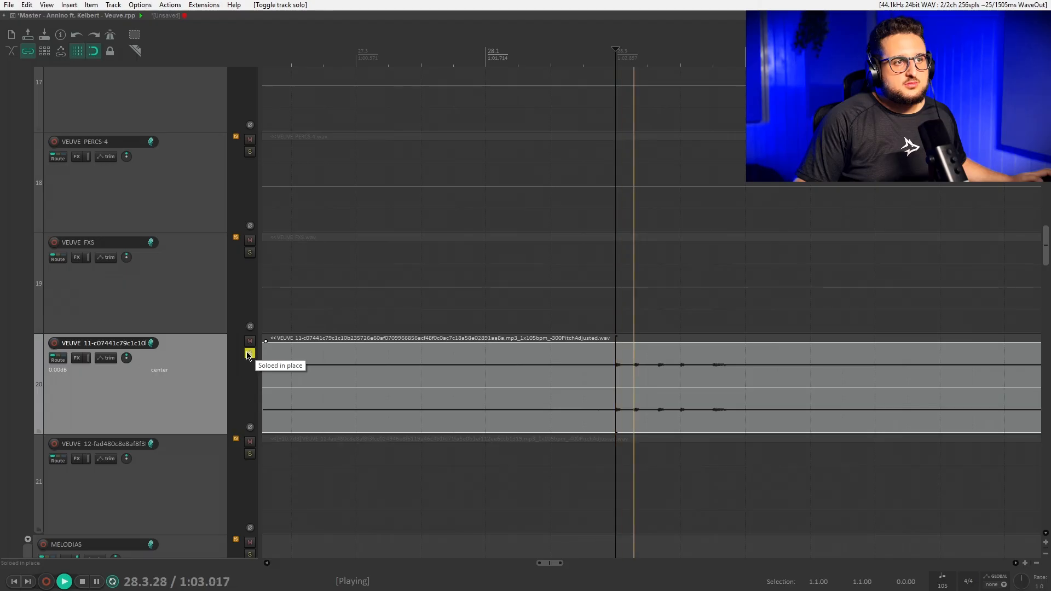
pyautogui.click(249, 353)
pyautogui.press('space')
# Draw a gradual rise on the DRUMS Band 1 Frequency envelope from 28.3.00 up to full at about bar 29.1.
pyautogui.scroll(6, 571, 299)
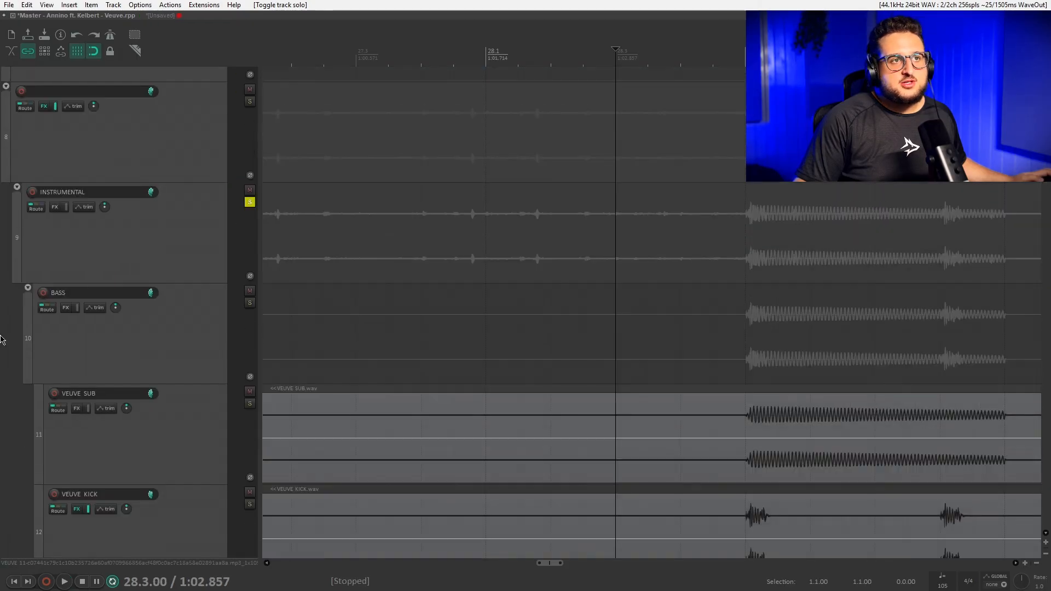
pyautogui.scroll(2, 570, 294)
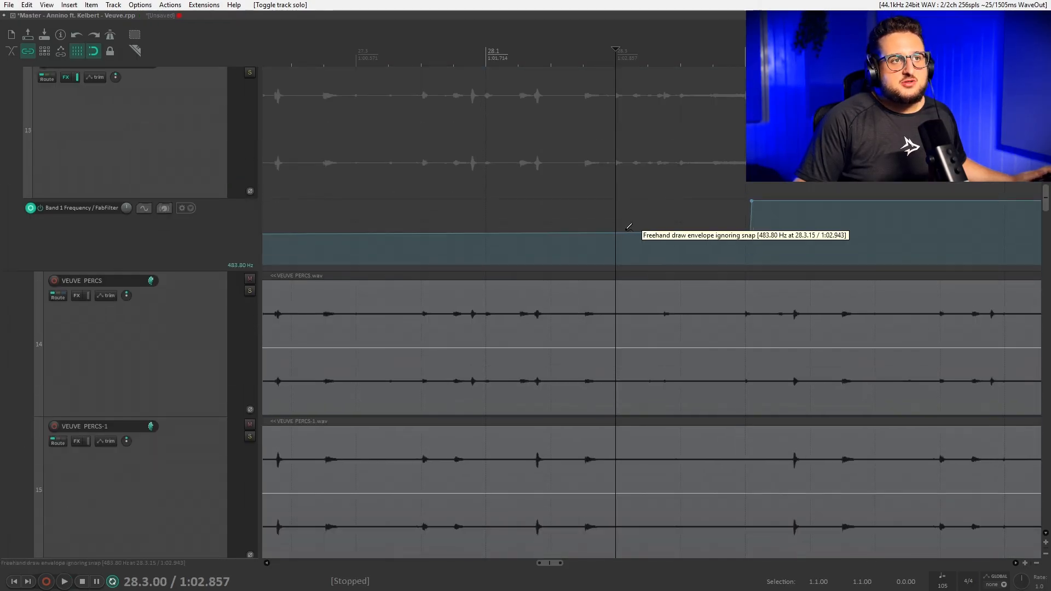
pyautogui.moveTo(617, 233); pyautogui.dragTo(753, 201)
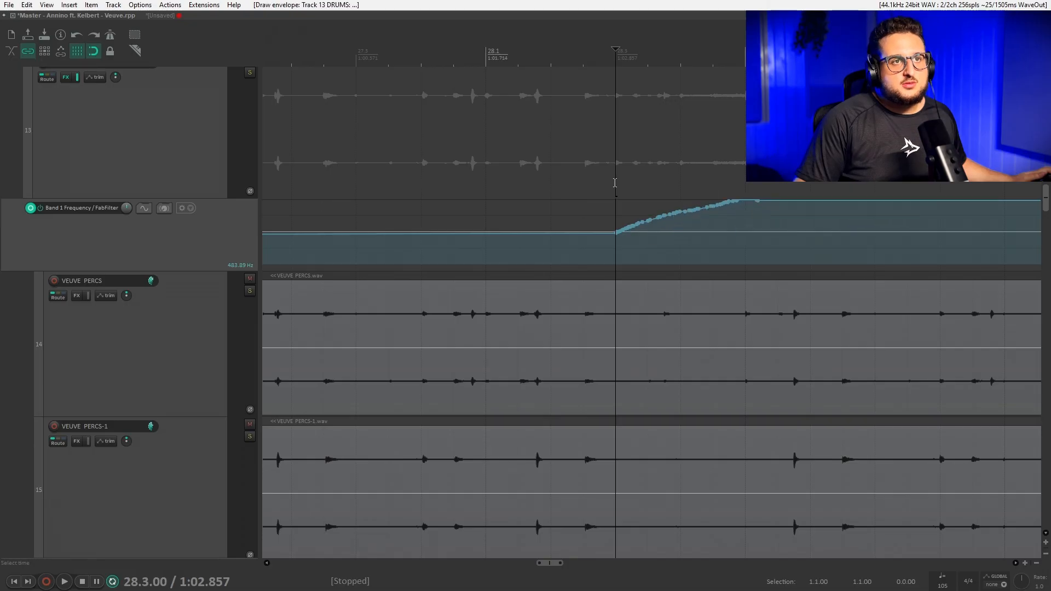
# Play from 28.1.87 past bar 29.1 to hear the gradual filter opening on the drums.
pyautogui.scroll(-3, 586, 173)
pyautogui.click(625, 142)
pyautogui.press('space')
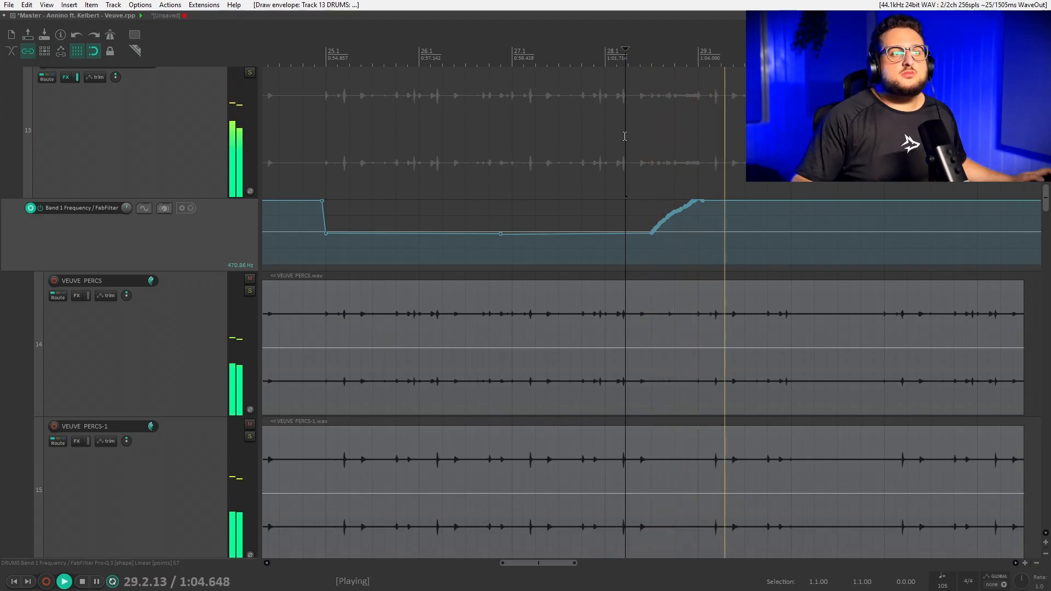
pyautogui.press('space')
# Redraw the Band 1 Frequency envelope on DRUMS to jump straight up to 1.00 at about 28.2.98.
pyautogui.scroll(-2, 560, 178)
pyautogui.scroll(1, 642, 216)
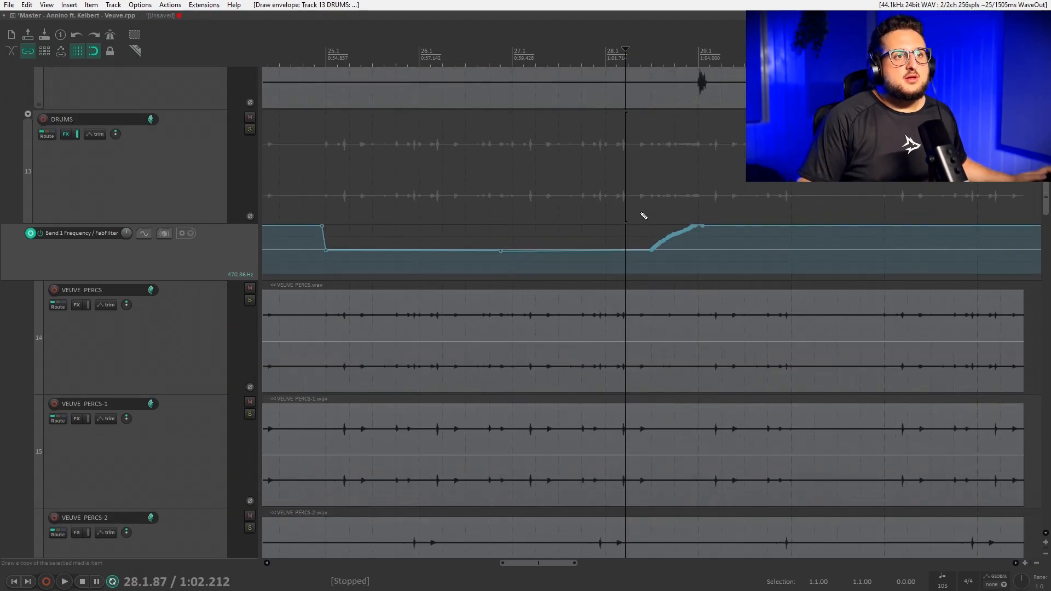
pyautogui.click(558, 155)
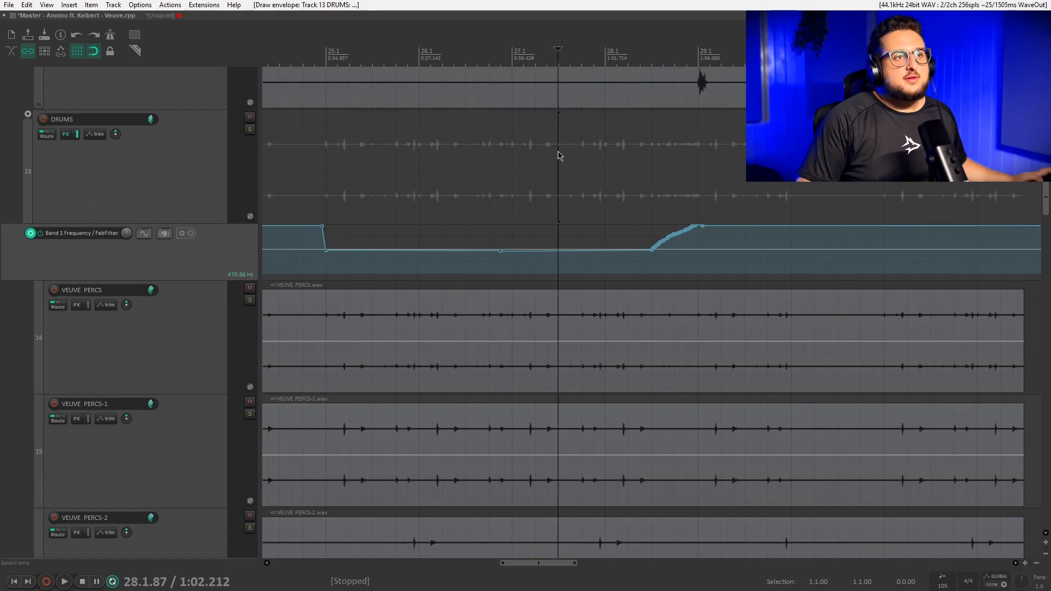
pyautogui.moveTo(660, 240); pyautogui.dragTo(652, 222)
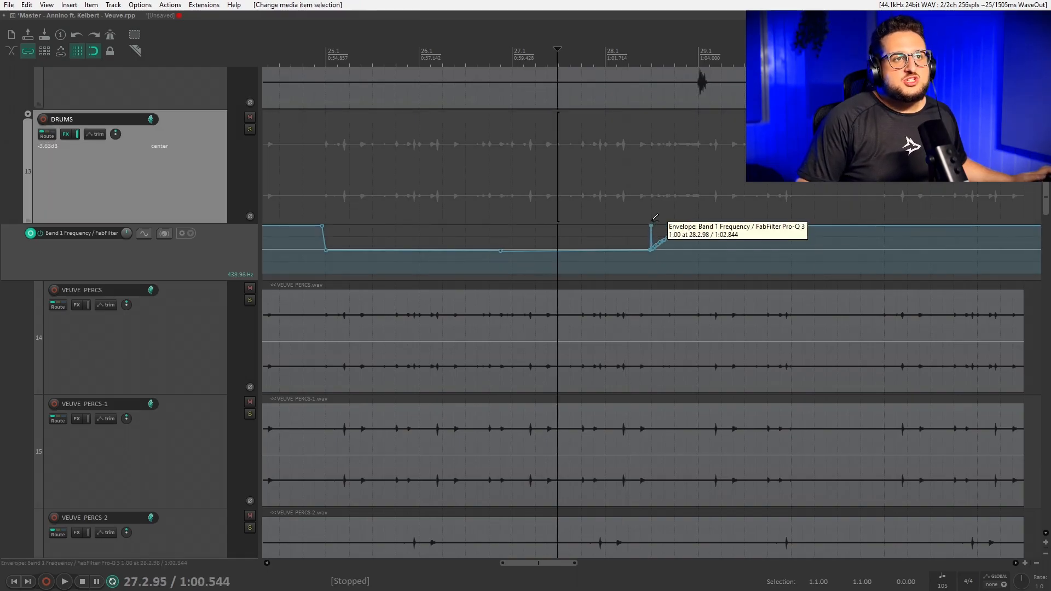
# Play from 26.4.51 to about 28.4 to hear the drums open abruptly on the transition hits.
pyautogui.click(500, 162)
pyautogui.press('space')
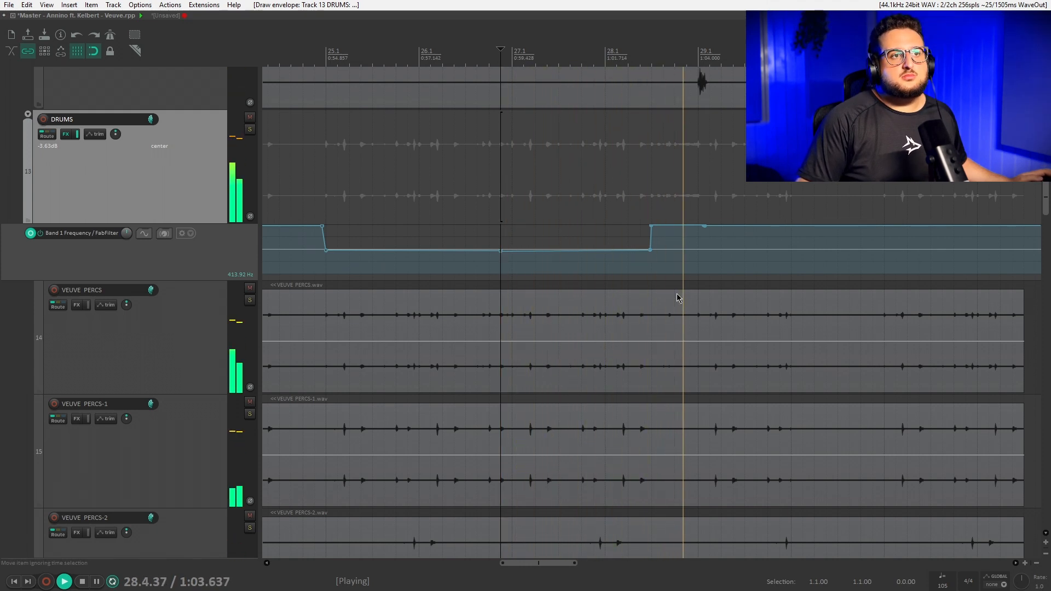
pyautogui.press('space')
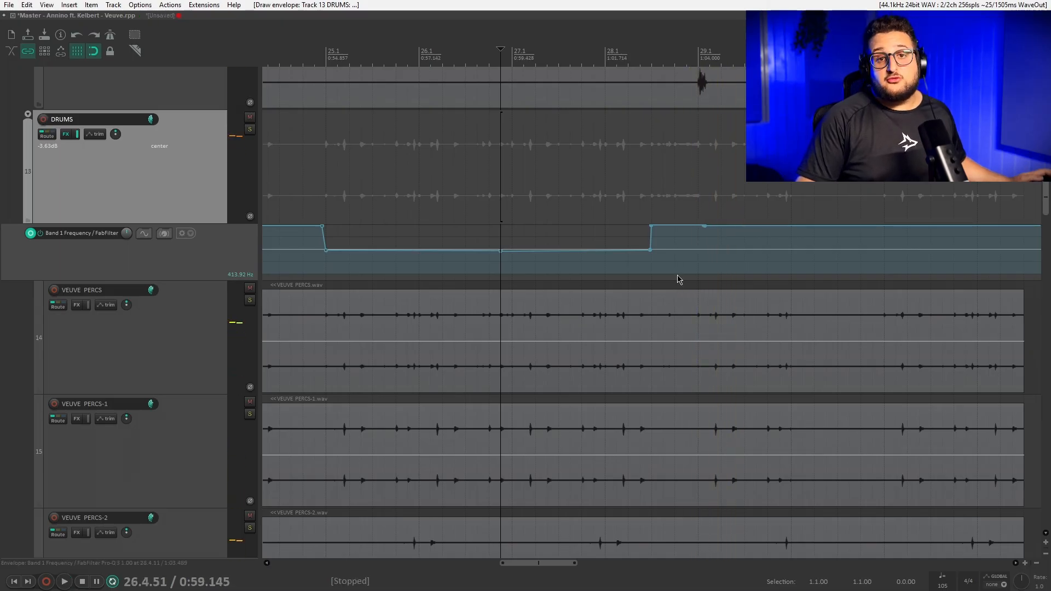
# Undo all the freehand edits to the DRUMS Band 1 Frequency envelope, back to the original V-shaped dip.
pyautogui.hotkey('ctrl', 'z')
pyautogui.hotkey('ctrl', 'z')
pyautogui.hotkey('ctrl', 'z')
pyautogui.hotkey('ctrl', 'z')
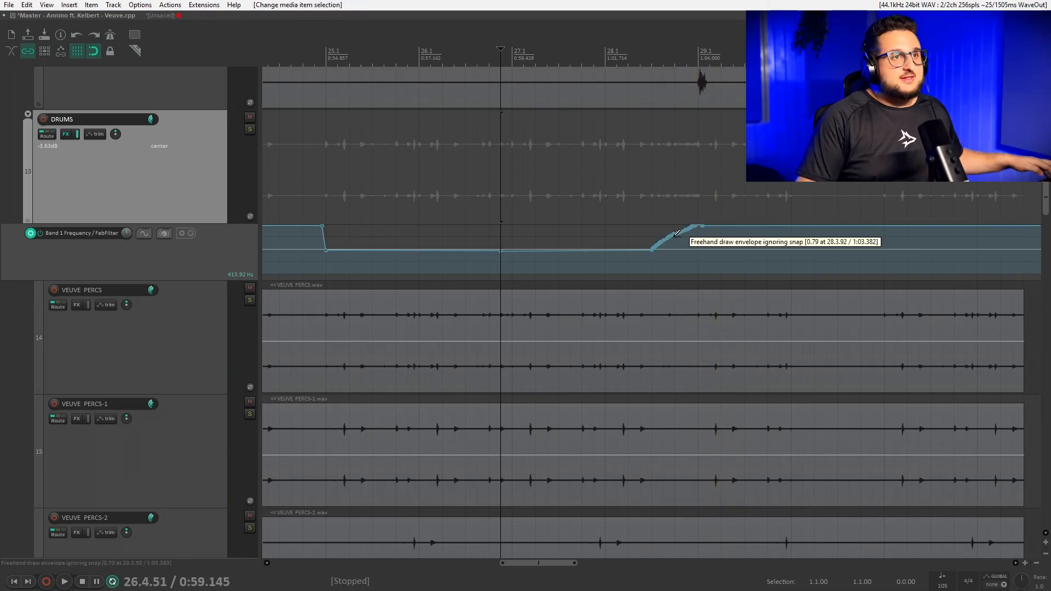
pyautogui.hotkey('ctrl', 'z')
pyautogui.hotkey('ctrl', 'z')
pyautogui.hotkey('ctrl', 'z')
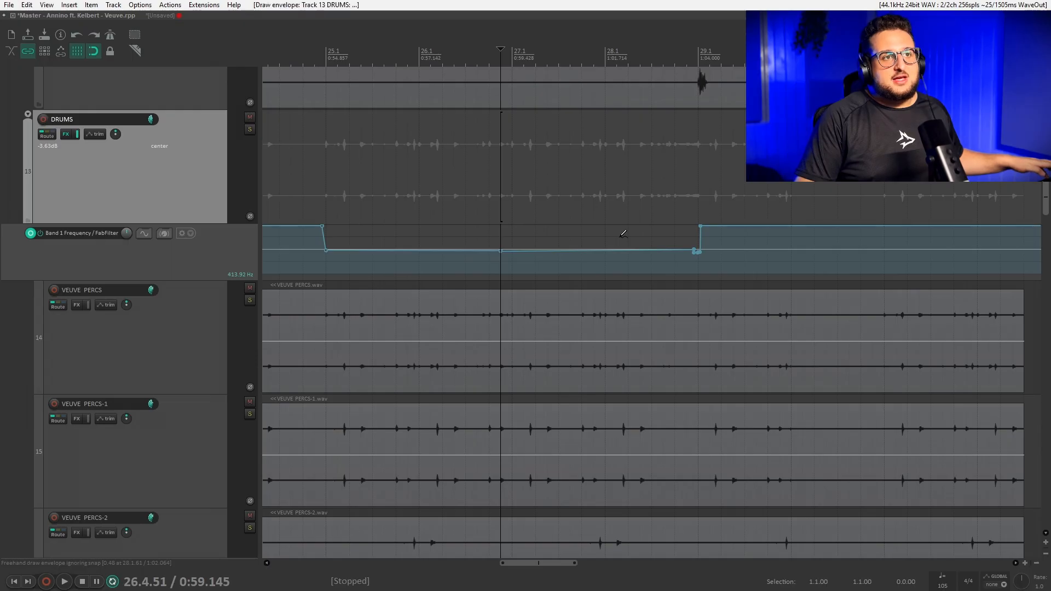
pyautogui.hotkey('ctrl', 'z')
# Examine where the drum filter dip sits within the whole arrangement and against the bass and kick tracks.
pyautogui.scroll(-5, 599, 229)
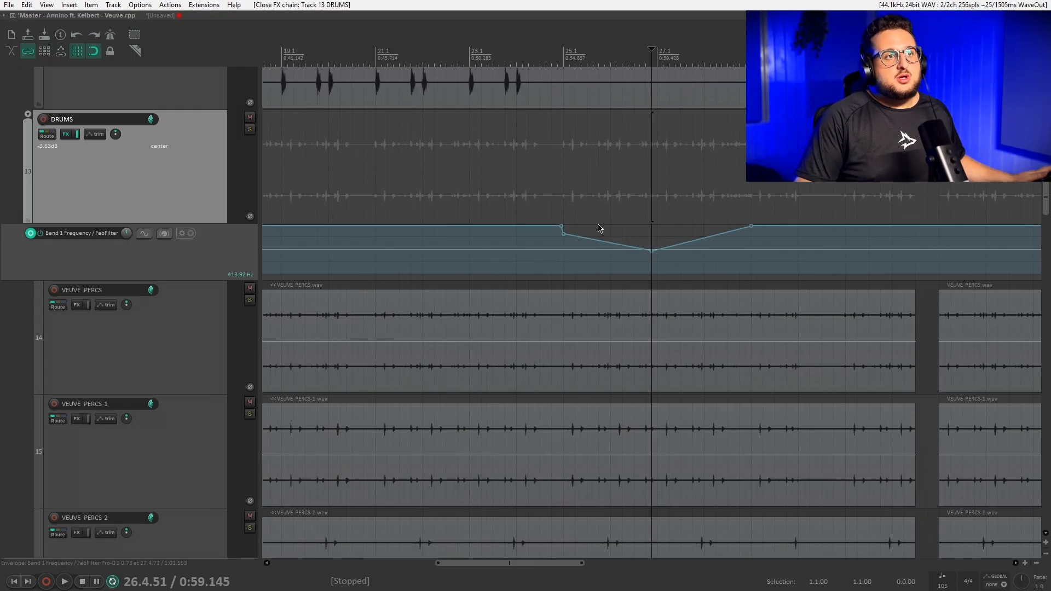
pyautogui.scroll(-2, 596, 223)
pyautogui.scroll(-3, 597, 223)
pyautogui.scroll(-2, 580, 213)
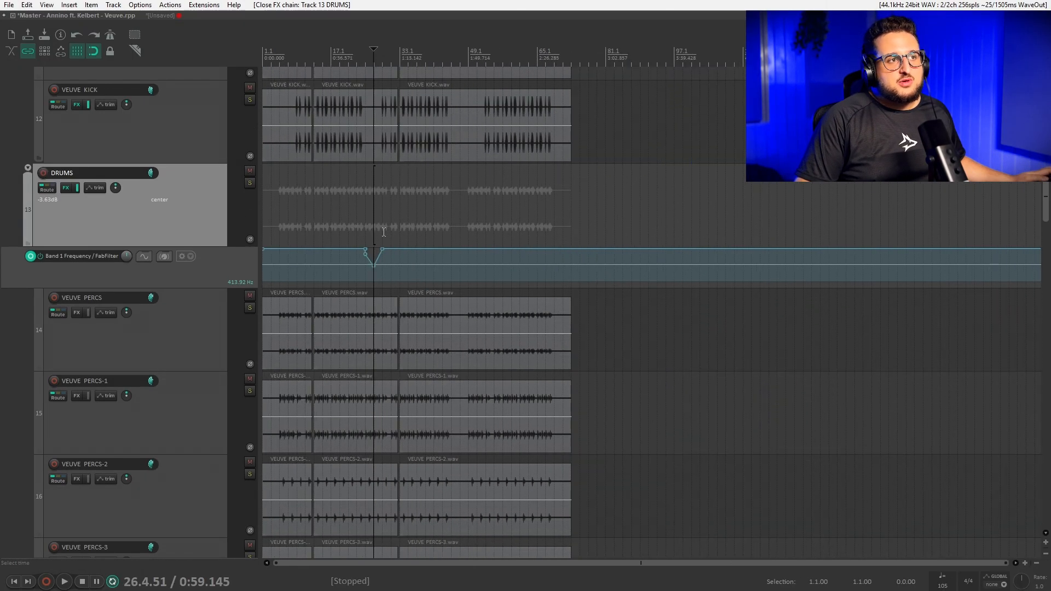
pyautogui.scroll(2, 571, 209)
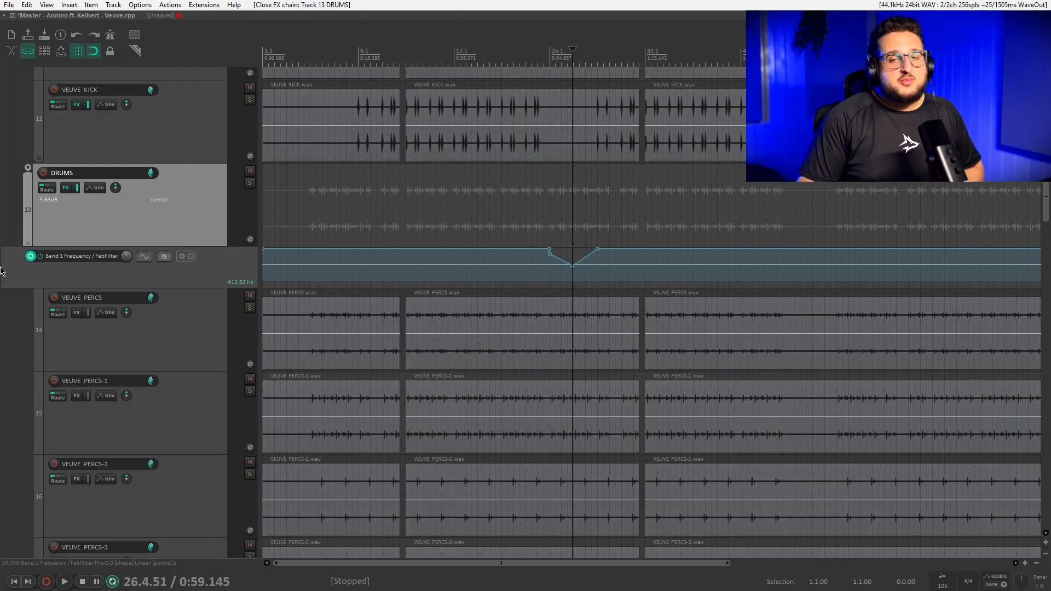
pyautogui.scroll(3, 3, 271)
pyautogui.scroll(2, 3, 278)
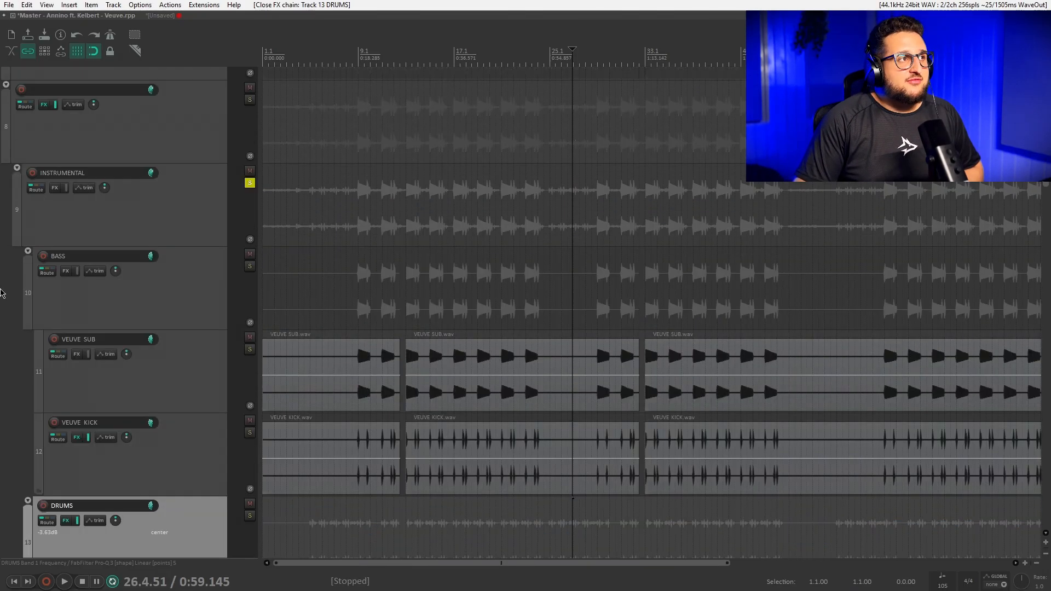
pyautogui.scroll(-3, 689, 218)
pyautogui.scroll(-4, 2, 254)
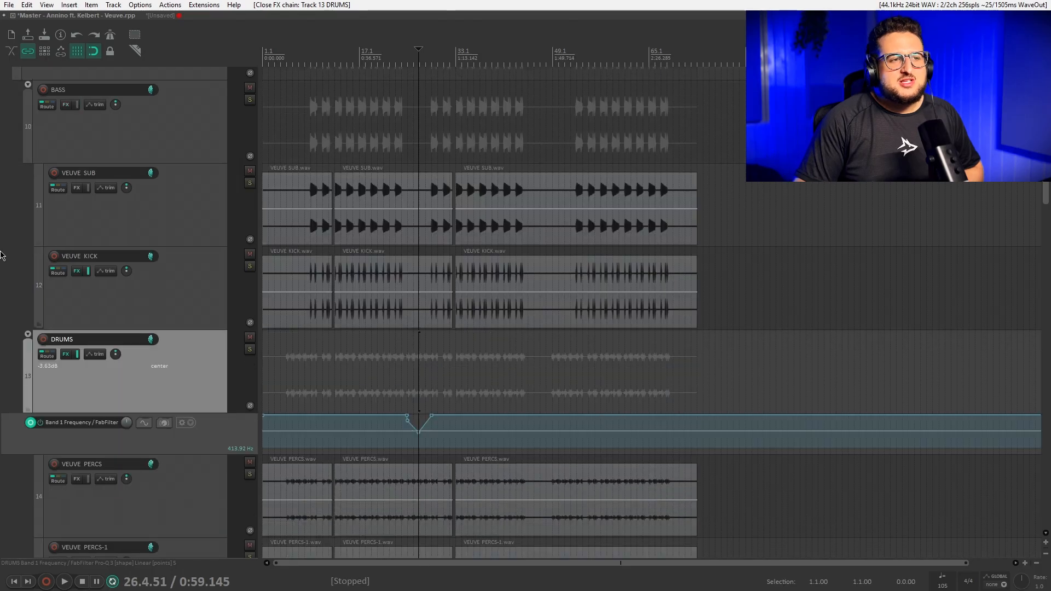
# Review the tracks down to the VEUVE SUB-1 volume and pan automation, place the edit cursor at 11.4.87, and return to the INSTRUMENTAL group.
pyautogui.scroll(3, 3, 254)
pyautogui.scroll(-14, 235, 330)
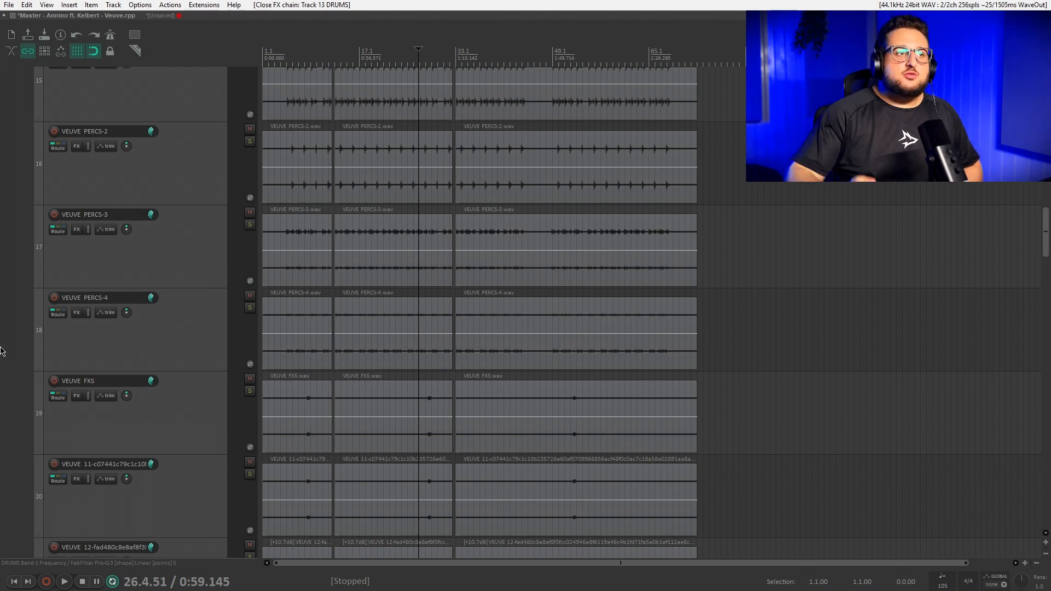
pyautogui.scroll(3, 3, 309)
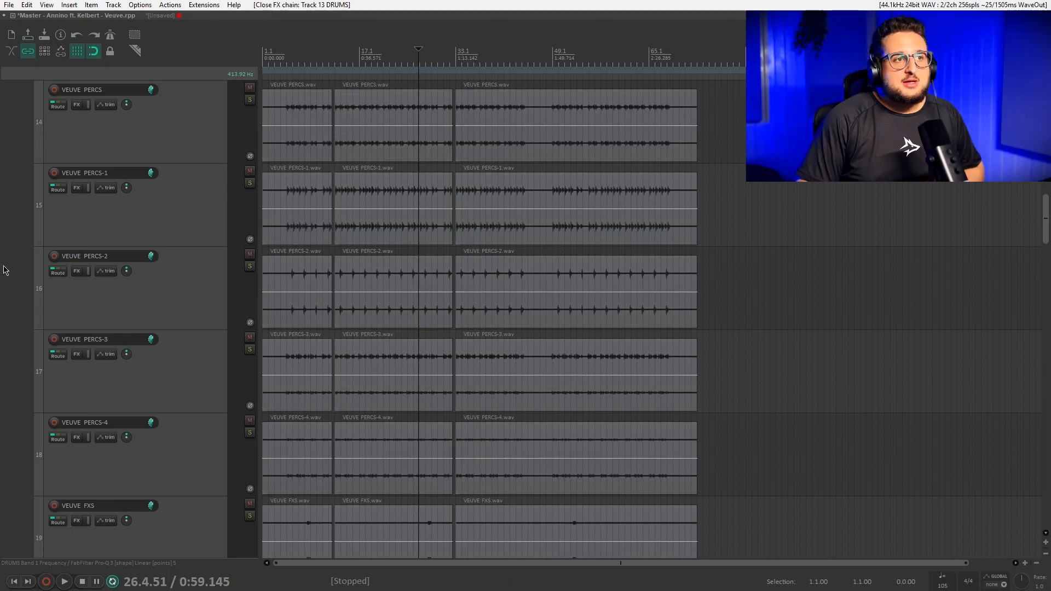
pyautogui.scroll(5, 4, 270)
pyautogui.scroll(-15, 1, 309)
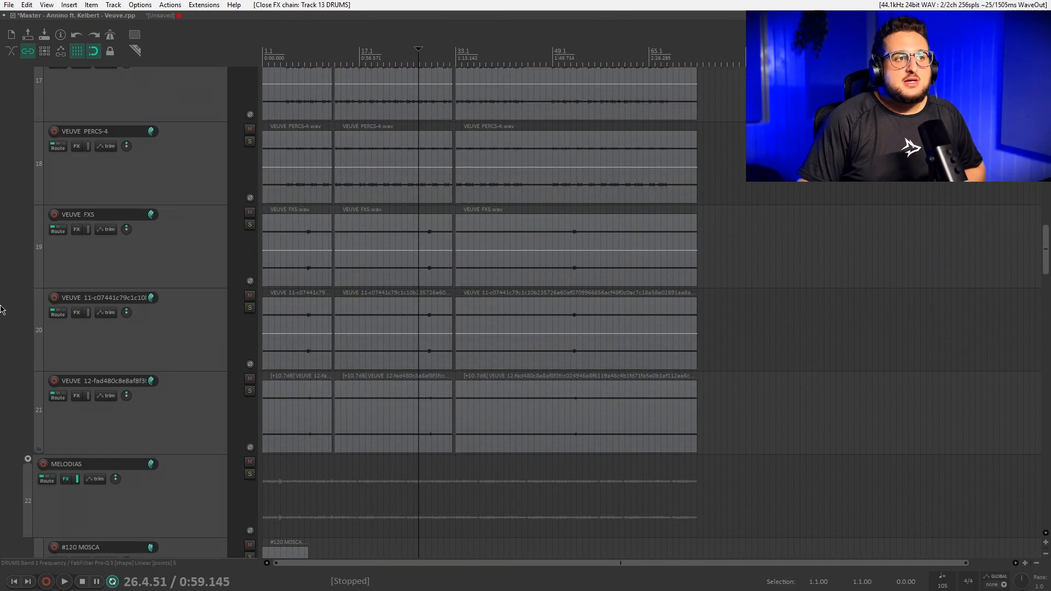
pyautogui.scroll(-15, 1, 309)
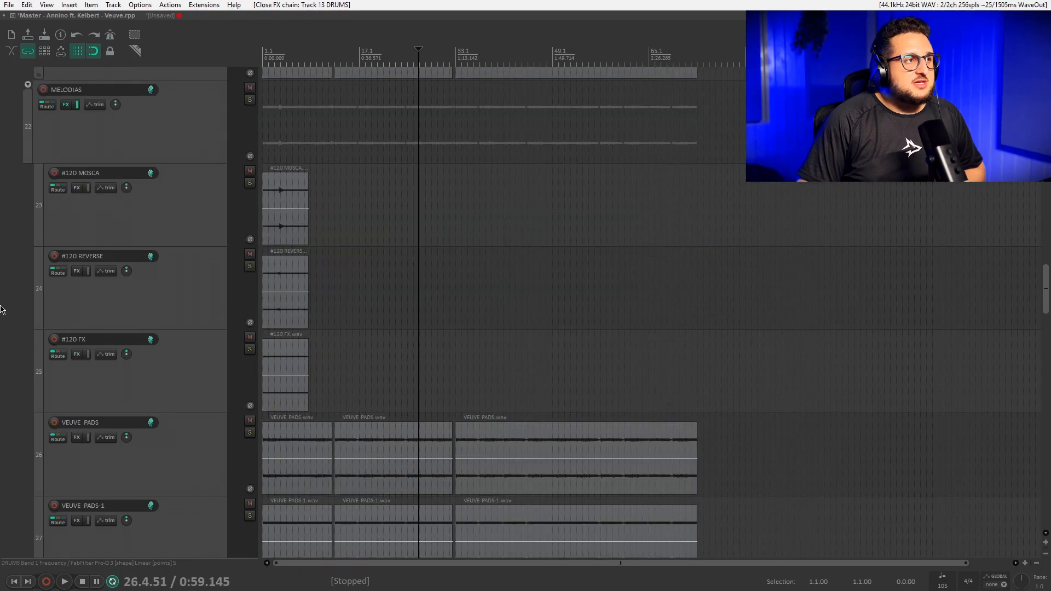
pyautogui.scroll(-3, 1, 309)
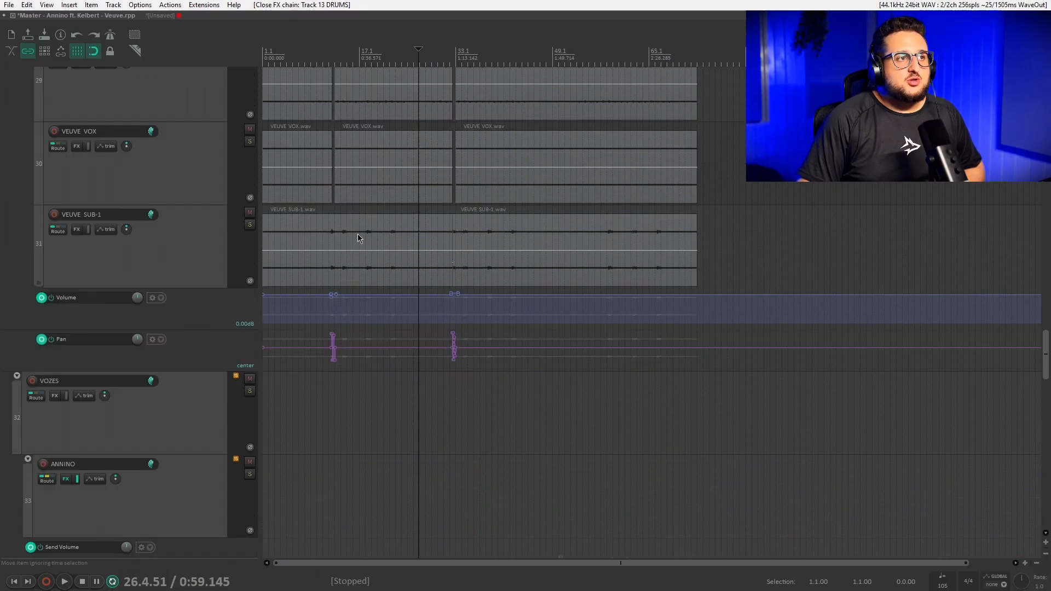
pyautogui.click(329, 231)
pyautogui.scroll(20, 353, 247)
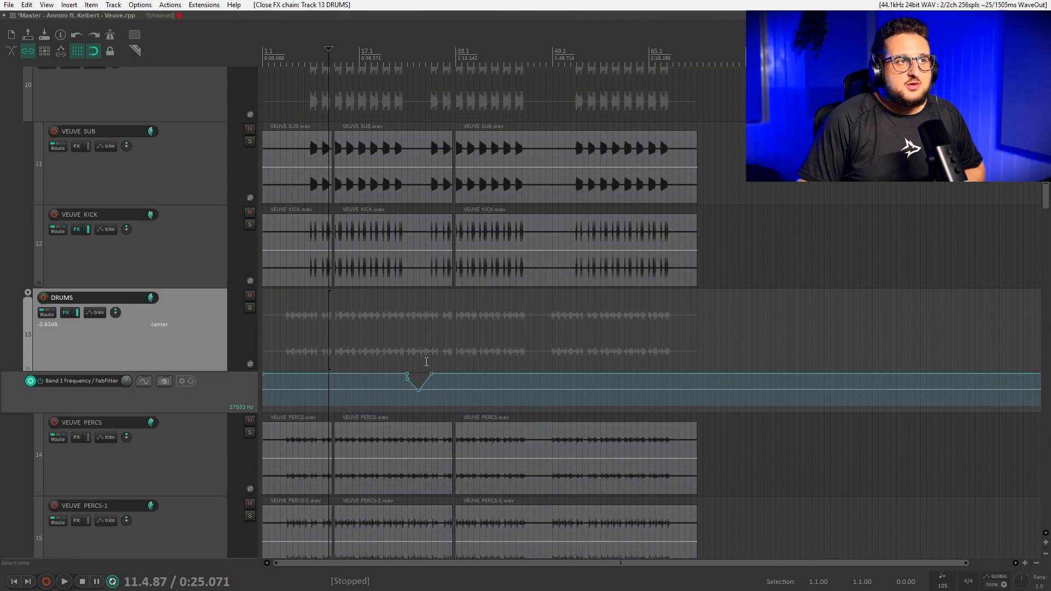
pyautogui.scroll(5, 574, 309)
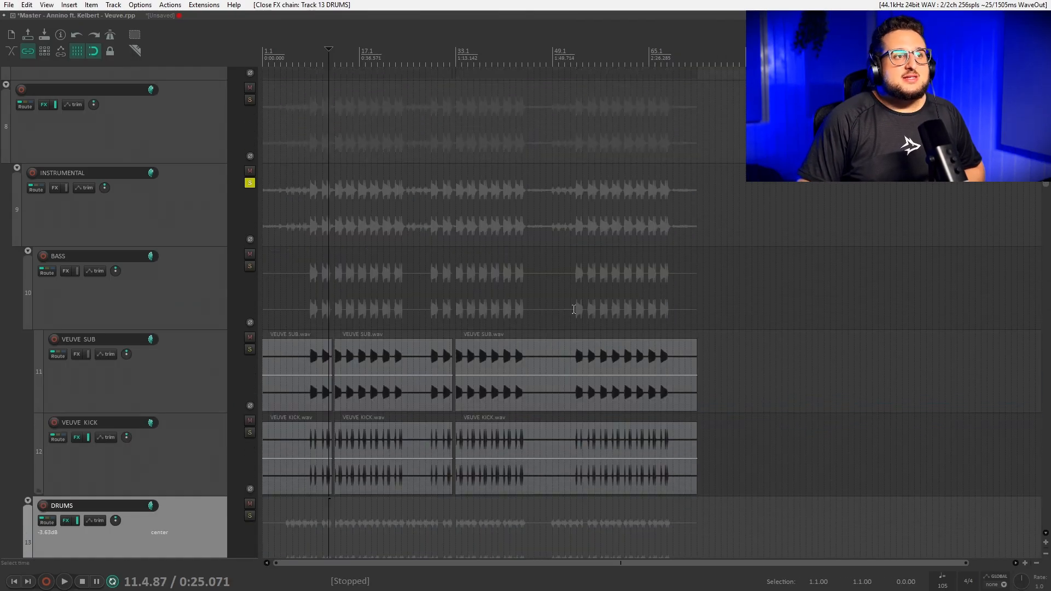